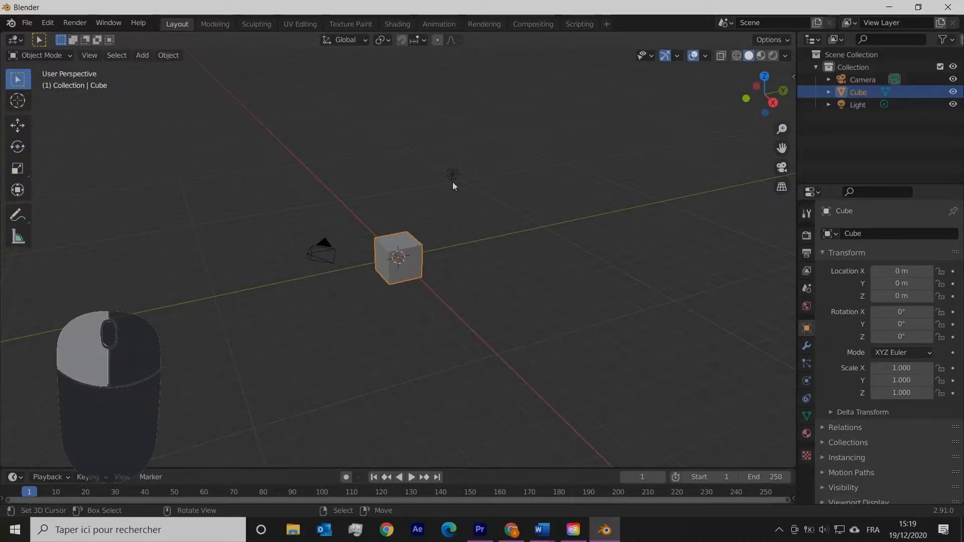
Select the light, the camera and the cube in turn, and pick an upper corner vertex of the cube in Edit Mode
{"action": "left_click", "coordinate": [452, 183]}
{"action": "left_click", "coordinate": [316, 259]}
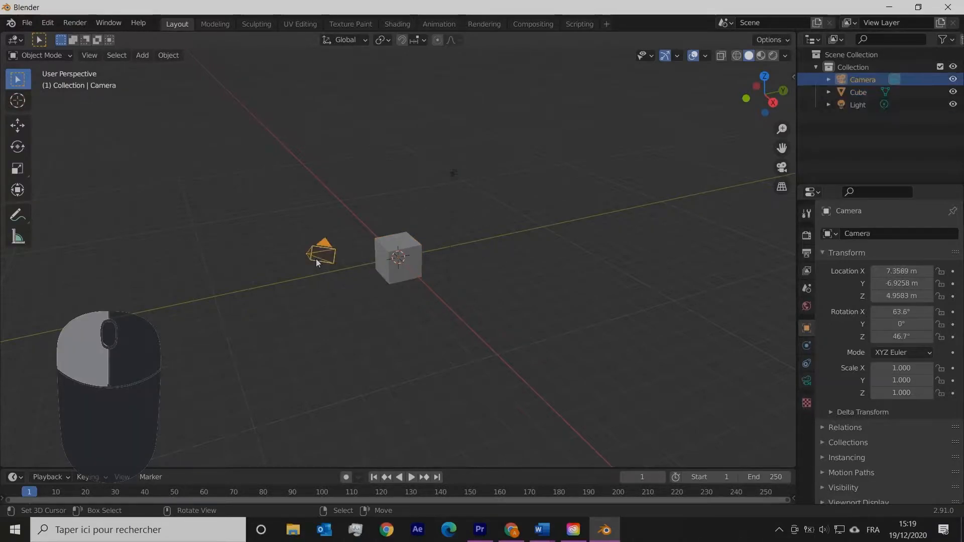
{"action": "left_click", "coordinate": [402, 267]}
{"action": "left_click", "coordinate": [458, 174]}
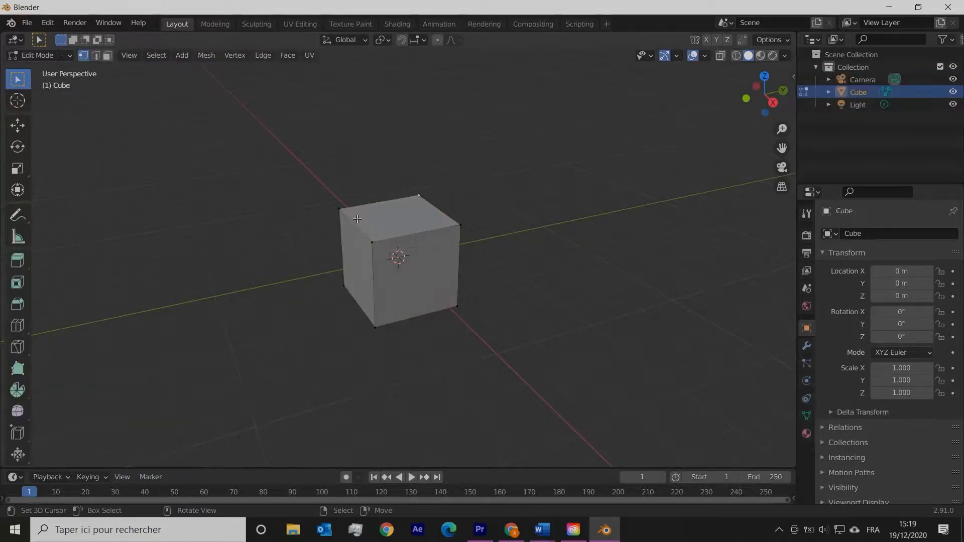
{"action": "left_click", "coordinate": [357, 218]}
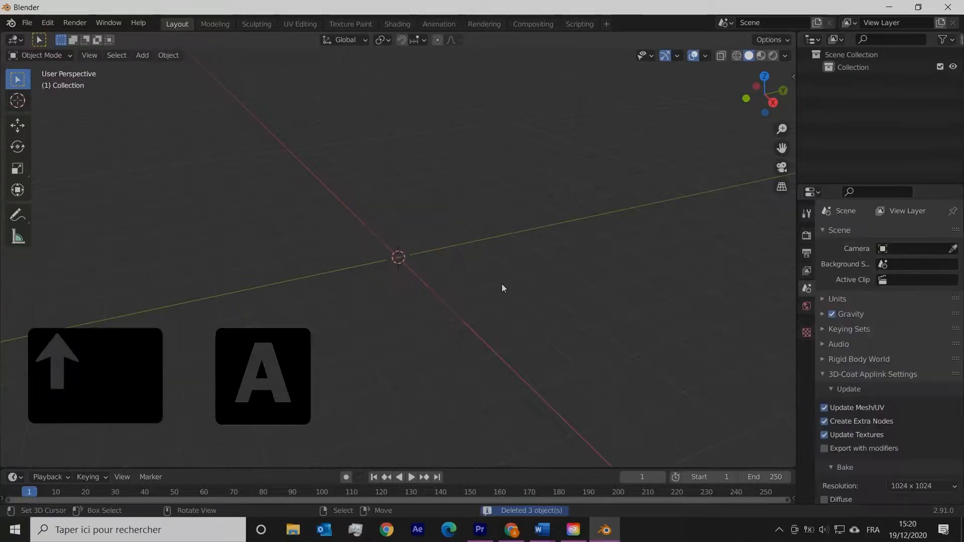
Add a cube mesh to the empty scene and delete it again
{"action": "key", "text": "shift+a"}
{"action": "mouse_move", "coordinate": [517, 265]}
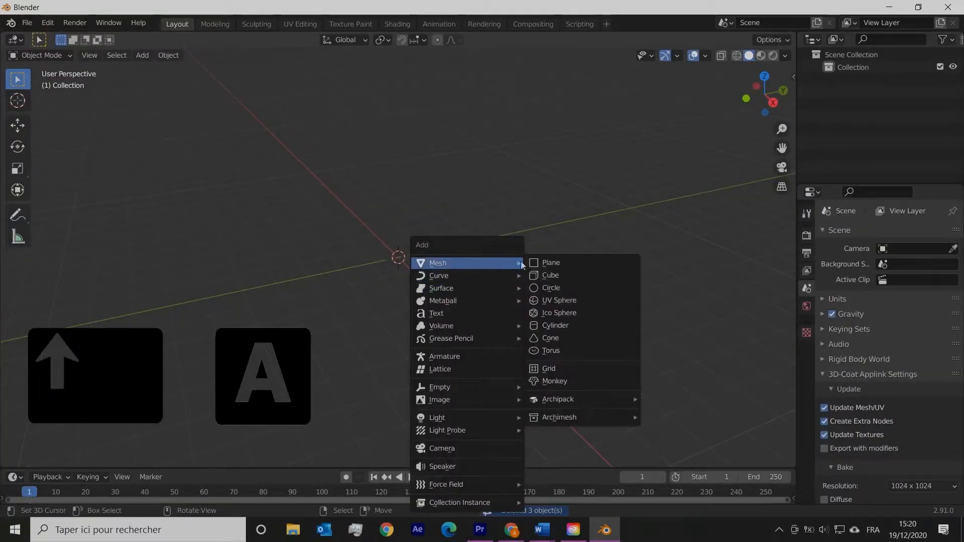
{"action": "left_click", "coordinate": [548, 275]}
{"action": "key", "text": "x"}
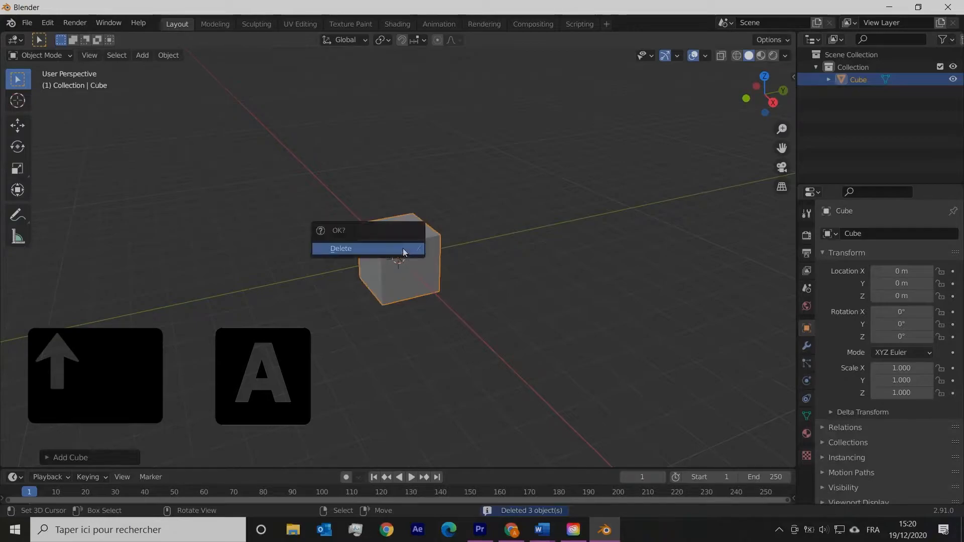
{"action": "left_click", "coordinate": [403, 248]}
Add a camera and a spot light at the centre of the empty scene
{"action": "key", "text": "shift+a"}
{"action": "mouse_move", "coordinate": [403, 248]}
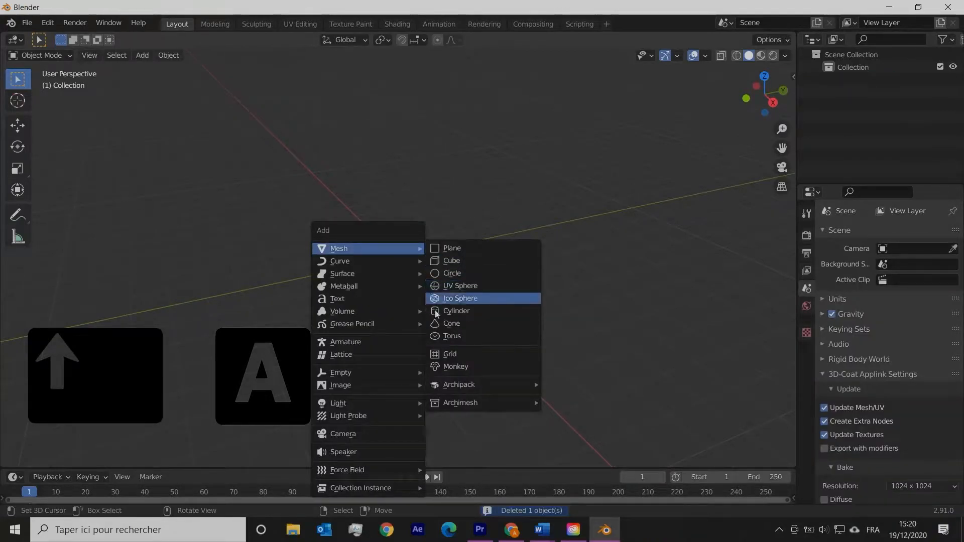
{"action": "mouse_move", "coordinate": [360, 372]}
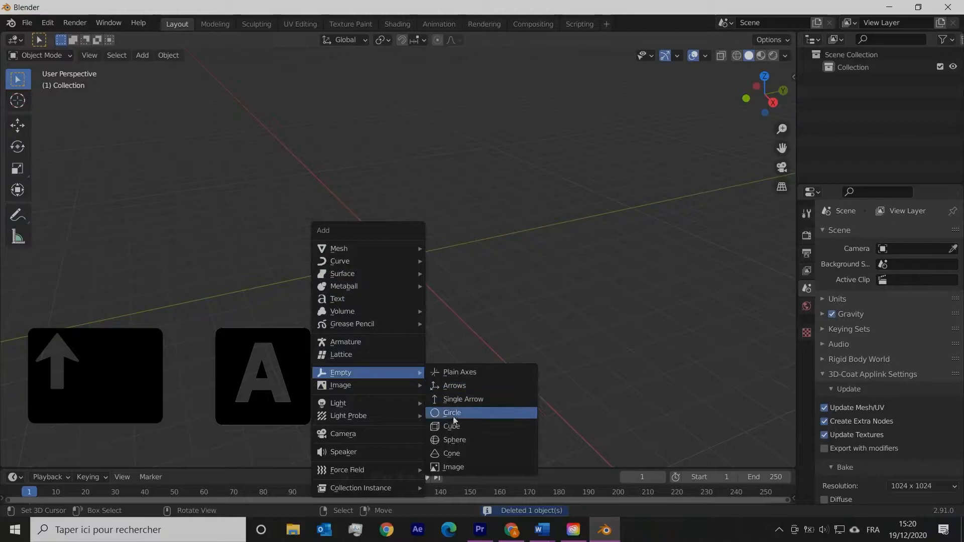
{"action": "left_click", "coordinate": [369, 424]}
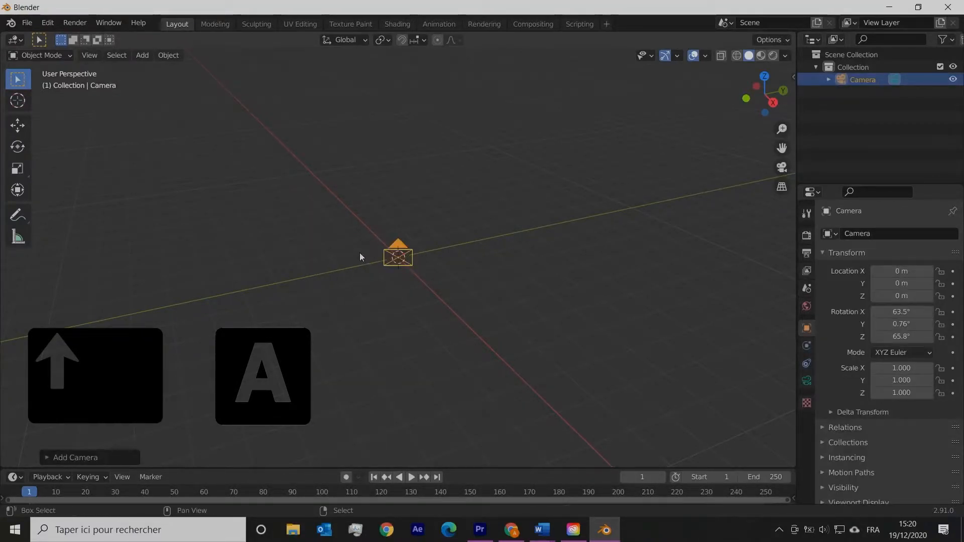
{"action": "key", "text": "shift+a"}
{"action": "mouse_move", "coordinate": [357, 224]}
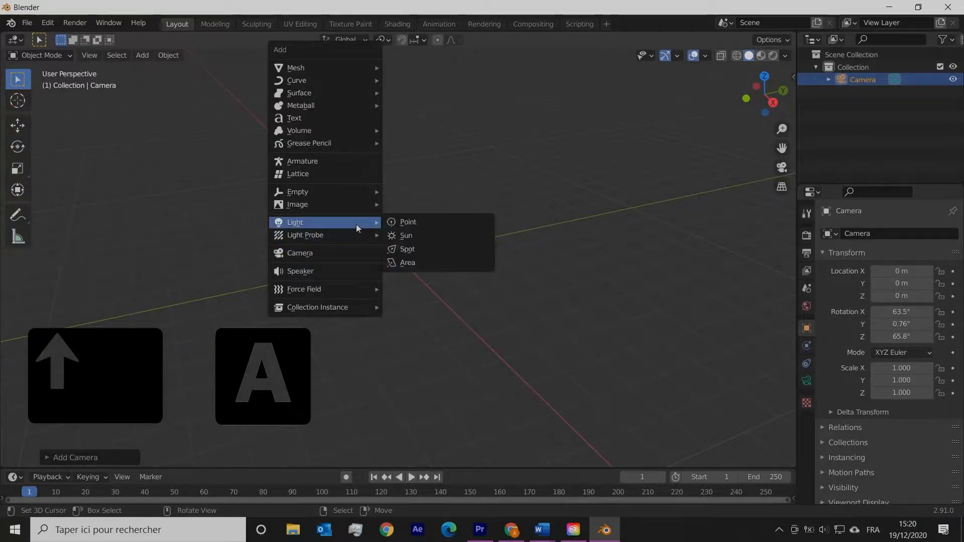
{"action": "left_click", "coordinate": [408, 248]}
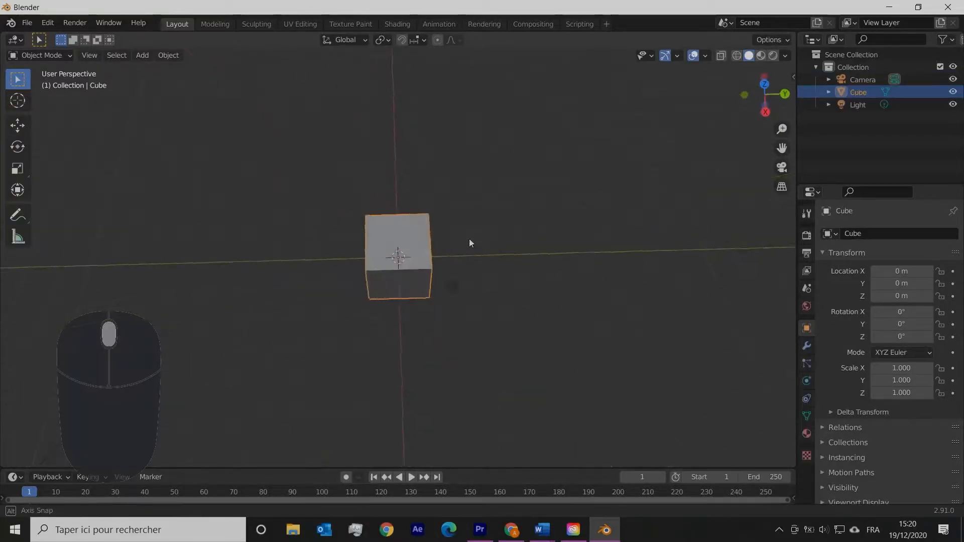
Examine the cube from different angles, distances and offsets by orbiting, zooming and panning the view
{"action": "middle_click_drag", "start_coordinate": [469, 239], "coordinate": [408, 285]}
{"action": "scroll", "coordinate": [408, 282], "scroll_direction": "down", "scroll_amount": 5}
{"action": "scroll", "coordinate": [408, 281], "scroll_direction": "up", "scroll_amount": 15}
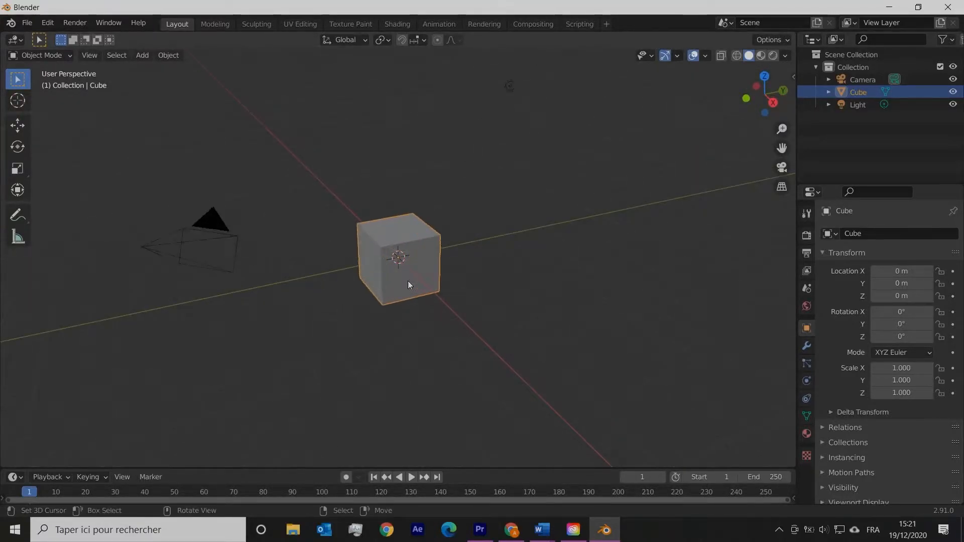
{"action": "scroll", "coordinate": [408, 281], "scroll_direction": "down", "scroll_amount": 12}
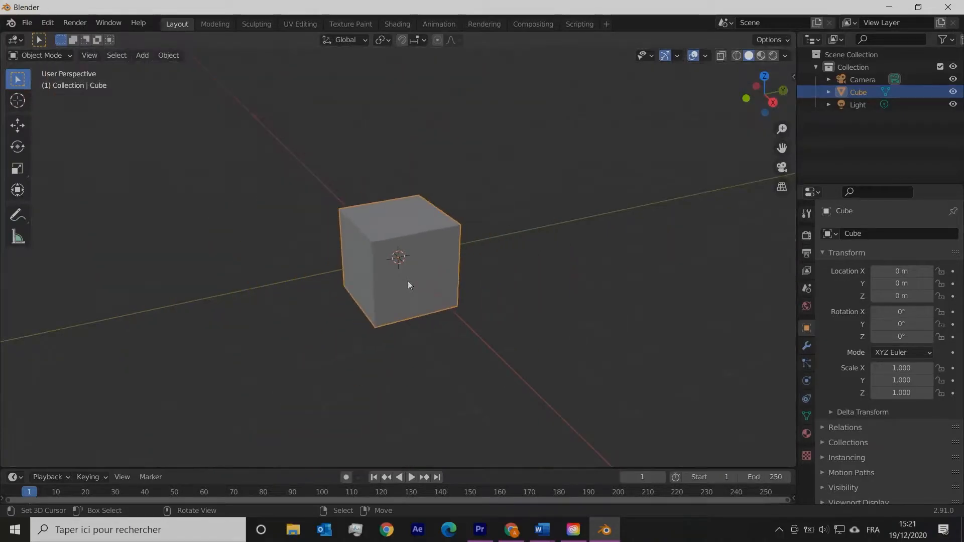
{"action": "middle_click_drag", "start_coordinate": [408, 270], "coordinate": [392, 243]}
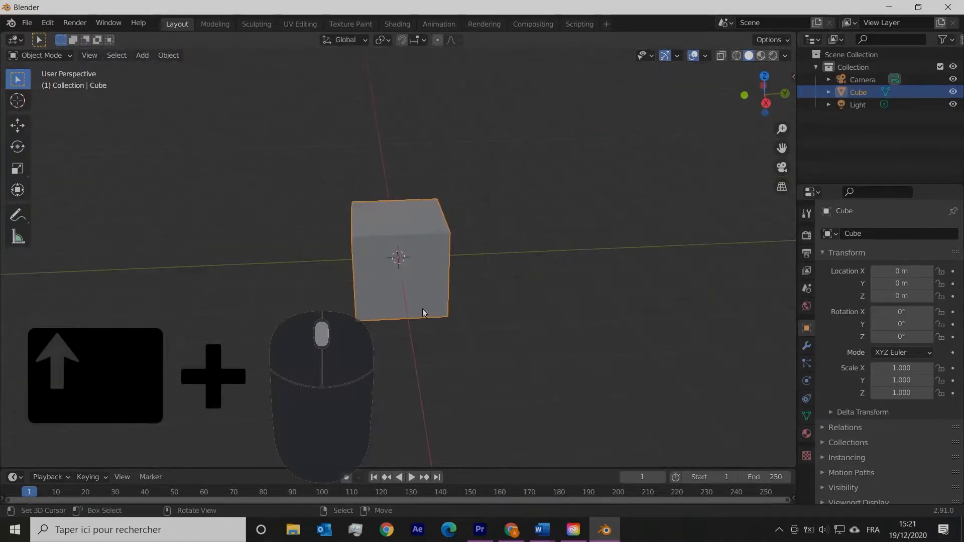
{"action": "middle_click_drag", "start_coordinate": [461, 306], "coordinate": [246, 99], "text": "shift"}
Switch the cube back and forth between Edit Mode and Object Mode, finishing in Object Mode
{"action": "key", "text": "Tab"}
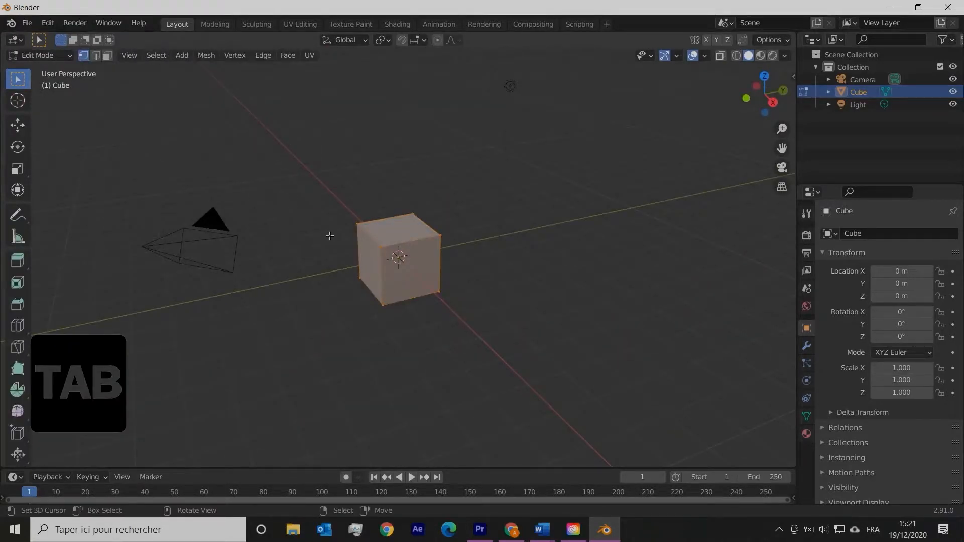
{"action": "key", "text": "Tab"}
{"action": "key", "text": "Tab"}
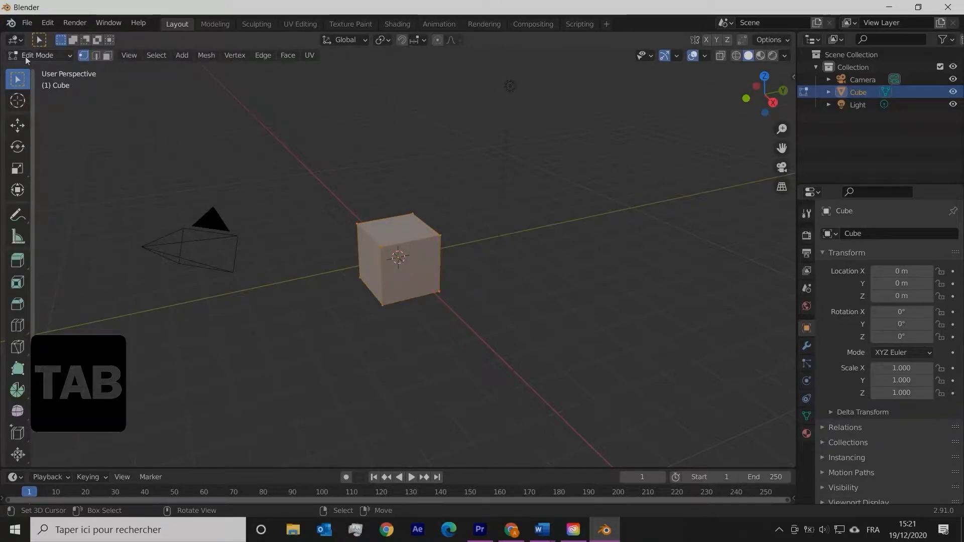
{"action": "key", "text": "Tab"}
{"action": "key", "text": "Tab"}
{"action": "key", "text": "Tab"}
{"action": "key", "text": "Tab"}
{"action": "key", "text": "Tab"}
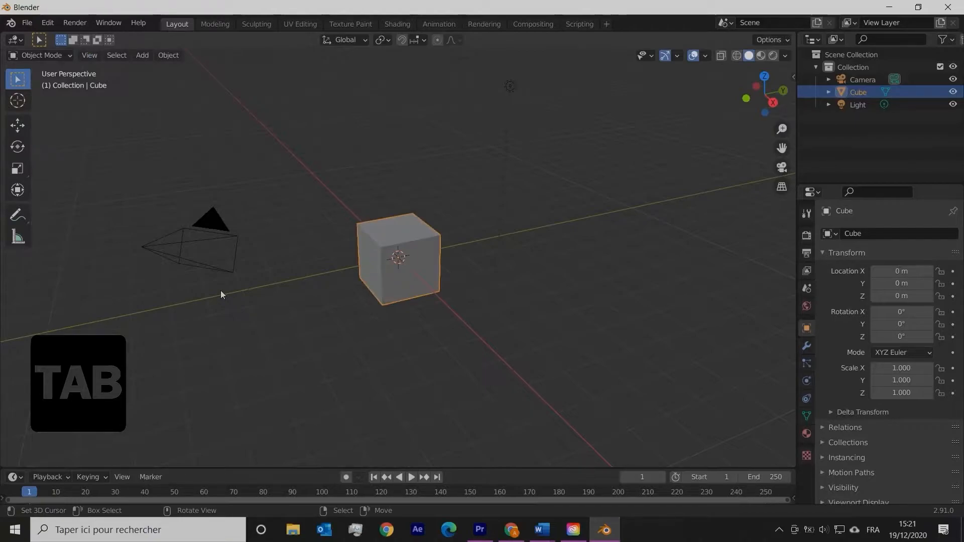
Delete the cube, the light and the camera from the scene one after another
{"action": "key", "text": "x"}
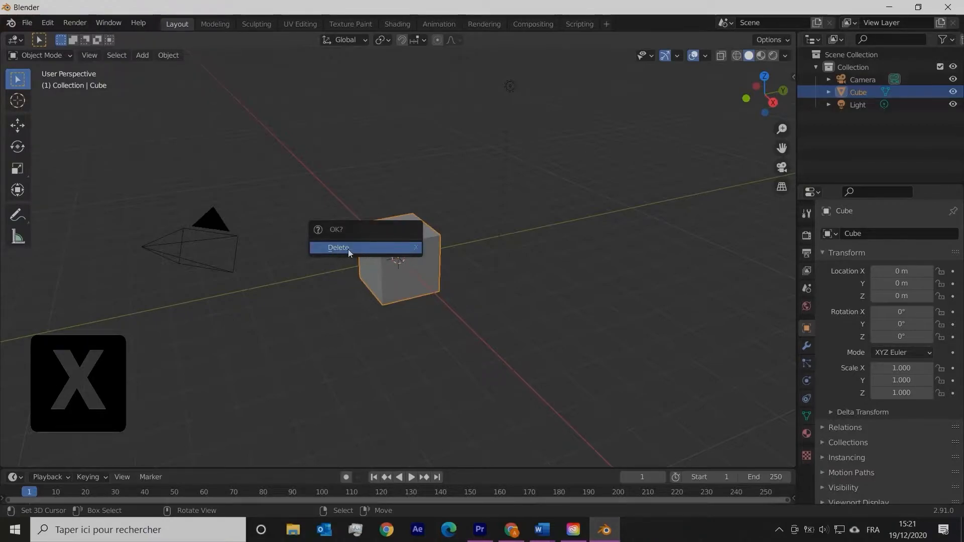
{"action": "left_click", "coordinate": [348, 249]}
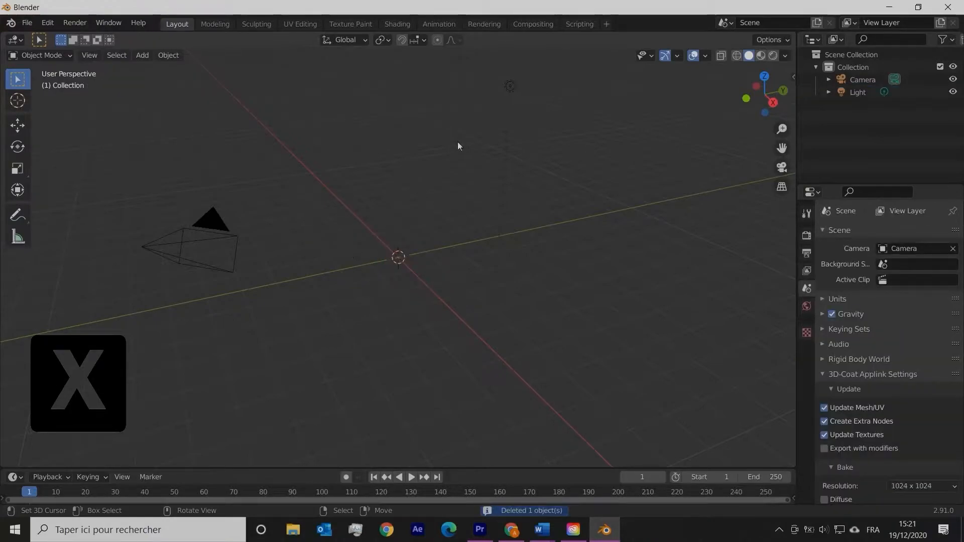
{"action": "left_click", "coordinate": [507, 88]}
{"action": "key", "text": "x"}
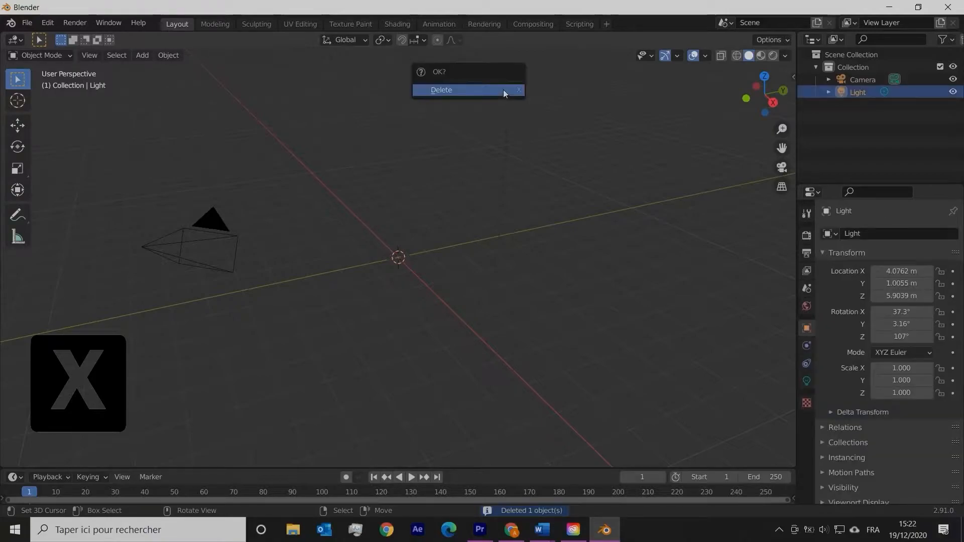
{"action": "left_click", "coordinate": [503, 90]}
{"action": "left_click", "coordinate": [165, 246]}
{"action": "key", "text": "x"}
{"action": "left_click", "coordinate": [165, 247]}
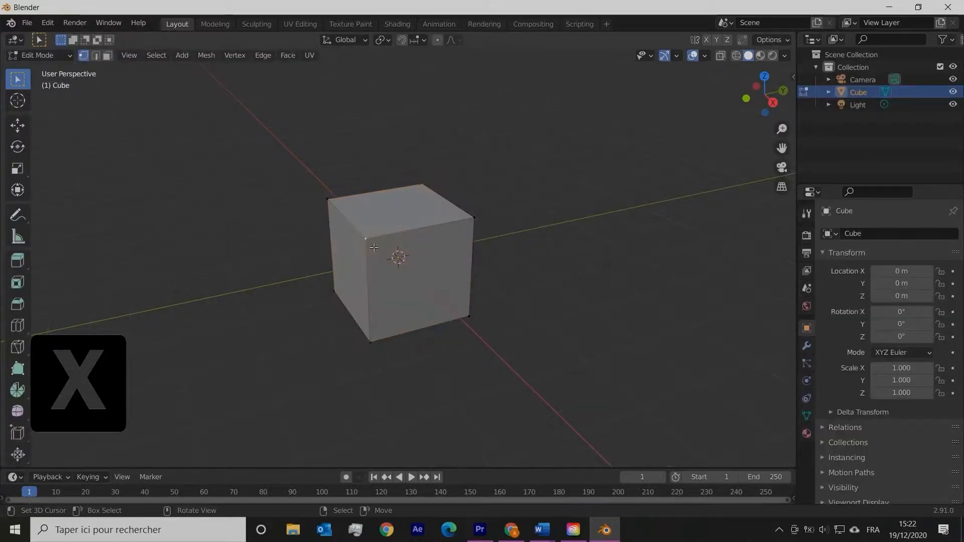
Try deleting the cube's selected corner vertex in Edit Mode, and start a new General file
{"action": "key", "text": "x"}
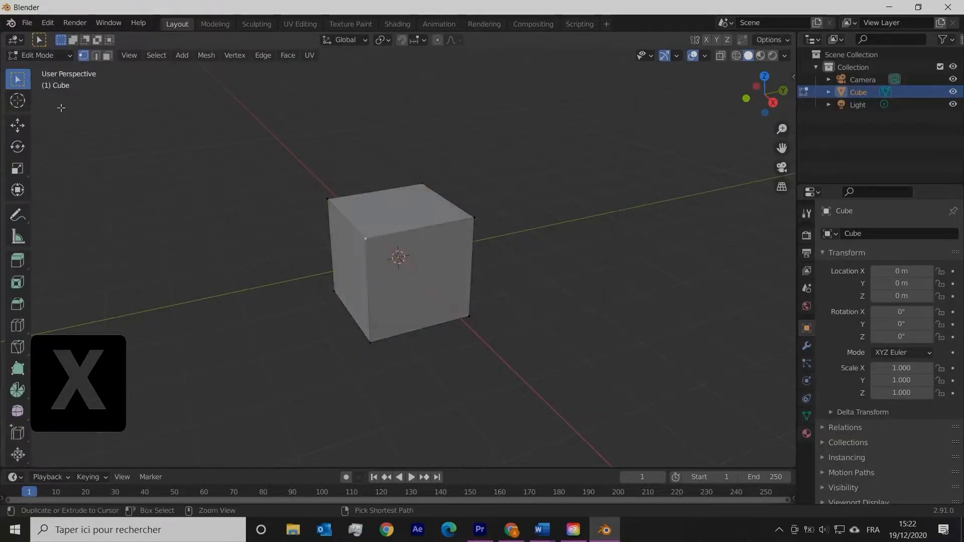
{"action": "key", "text": "x"}
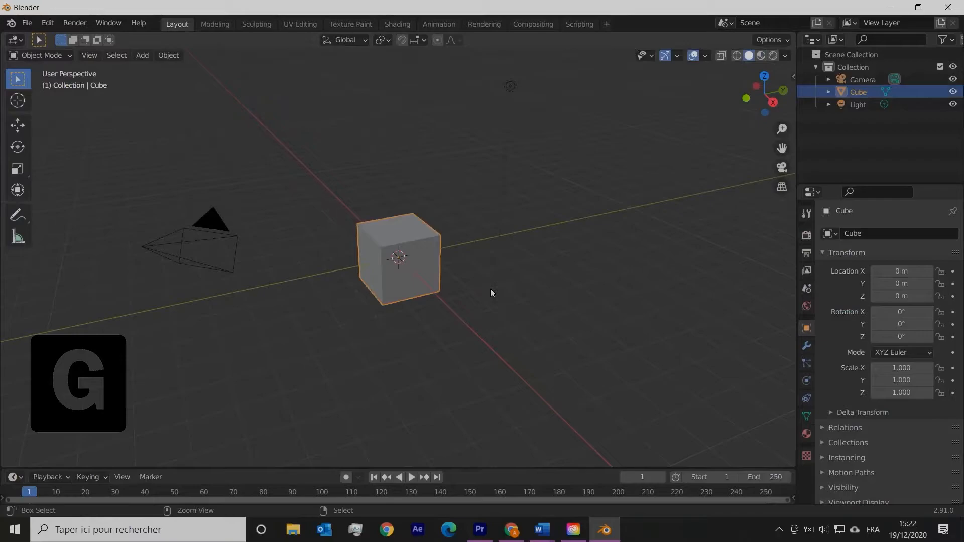
{"action": "key", "text": "ctrl+n"}
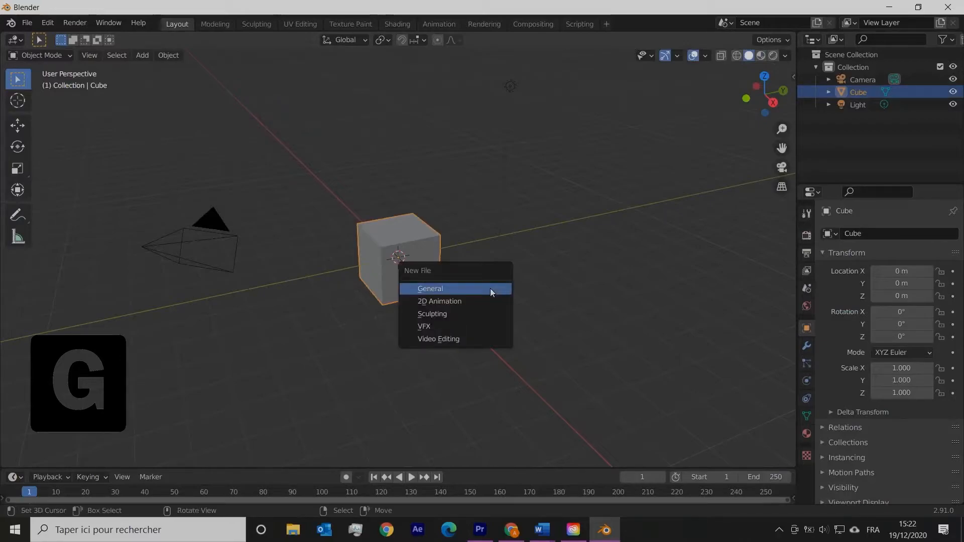
{"action": "left_click", "coordinate": [490, 289]}
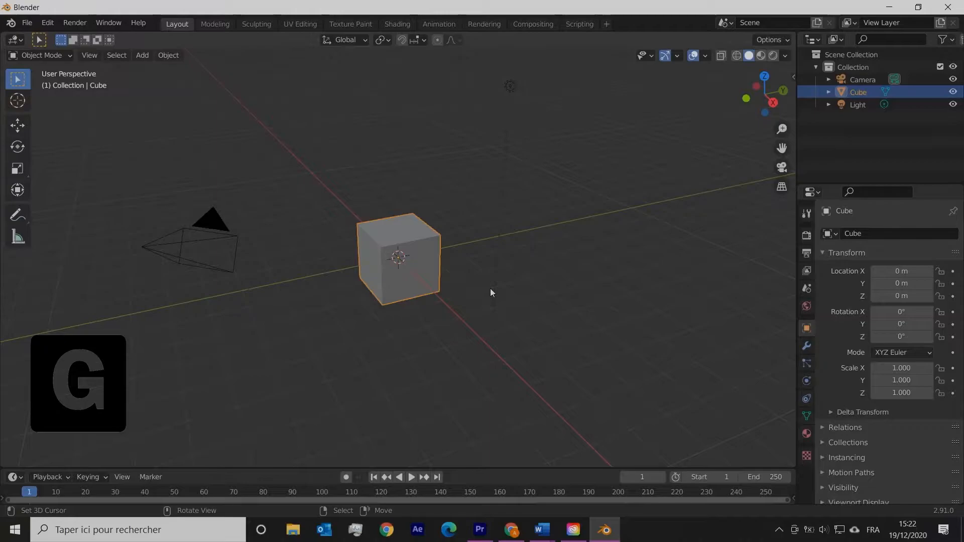
Try moving the cube freely and along the Z, X and Y axes, with fine and snapped movement, and cancel the move
{"action": "key", "text": "g"}
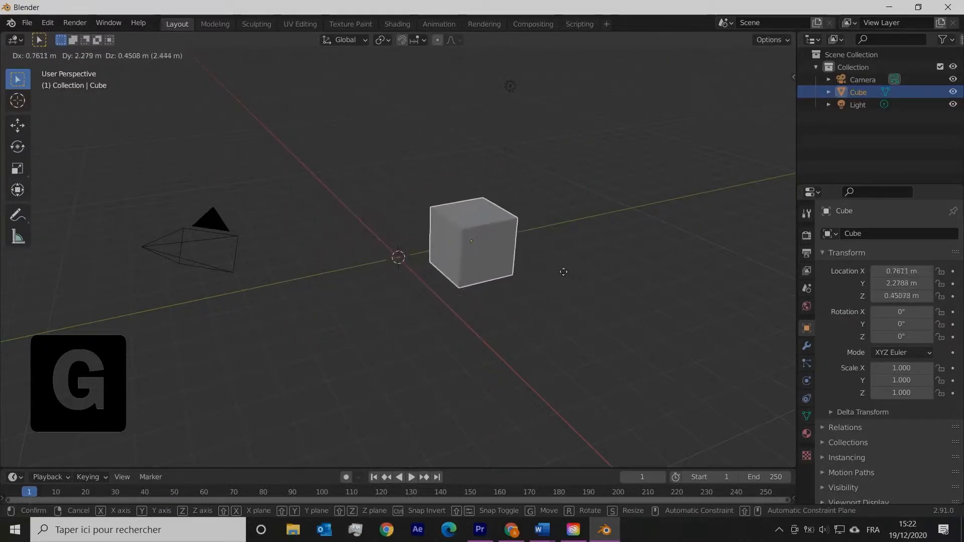
{"action": "key", "text": "z"}
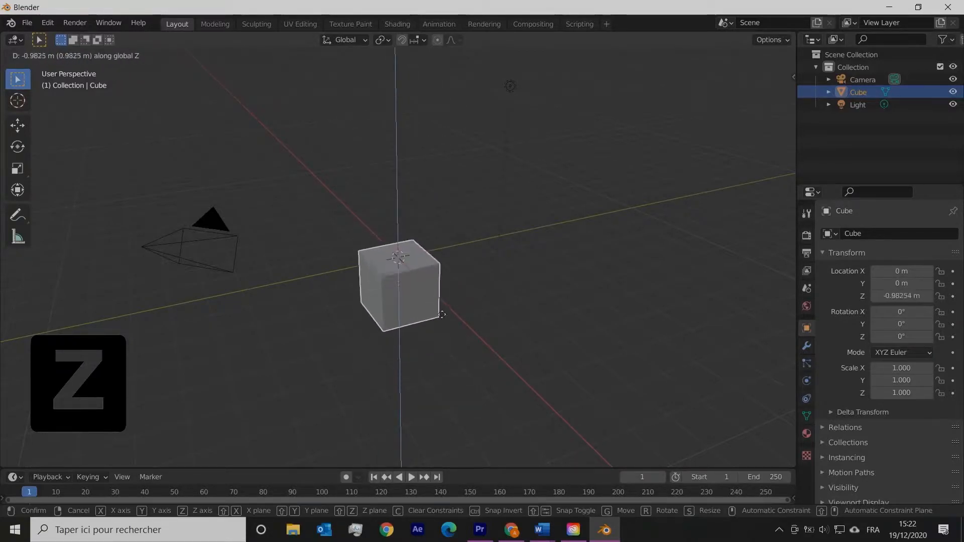
{"action": "key", "text": "x"}
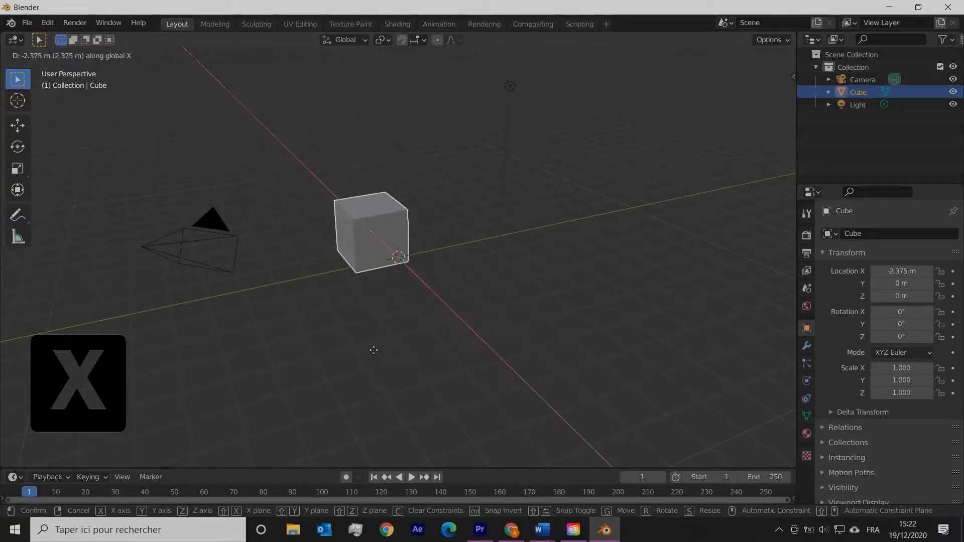
{"action": "key", "text": "y"}
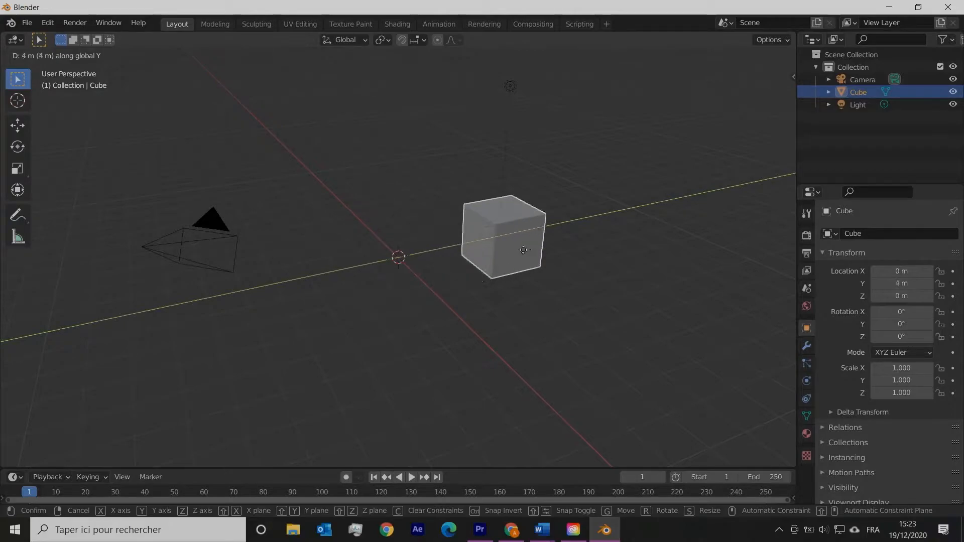
{"action": "key", "text": "shift"}
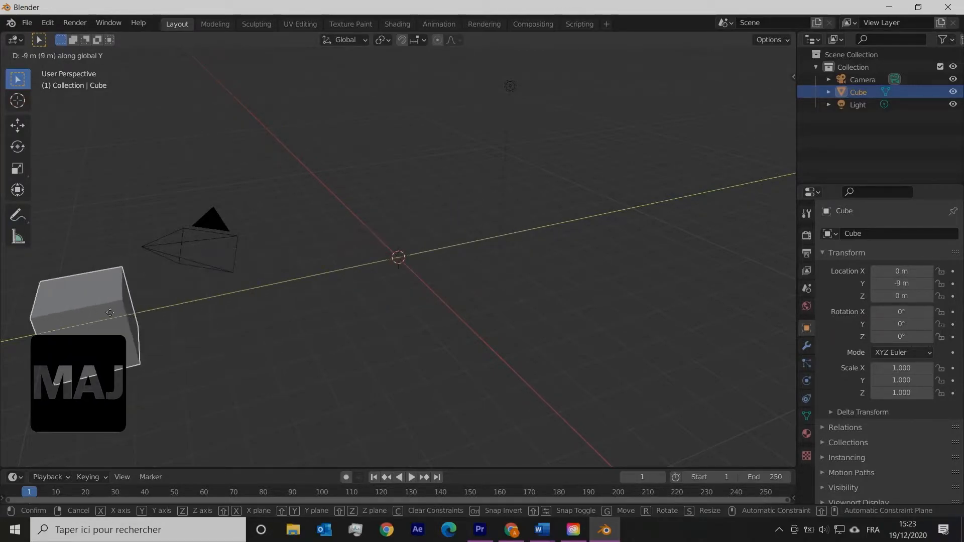
{"action": "key", "text": "ctrl"}
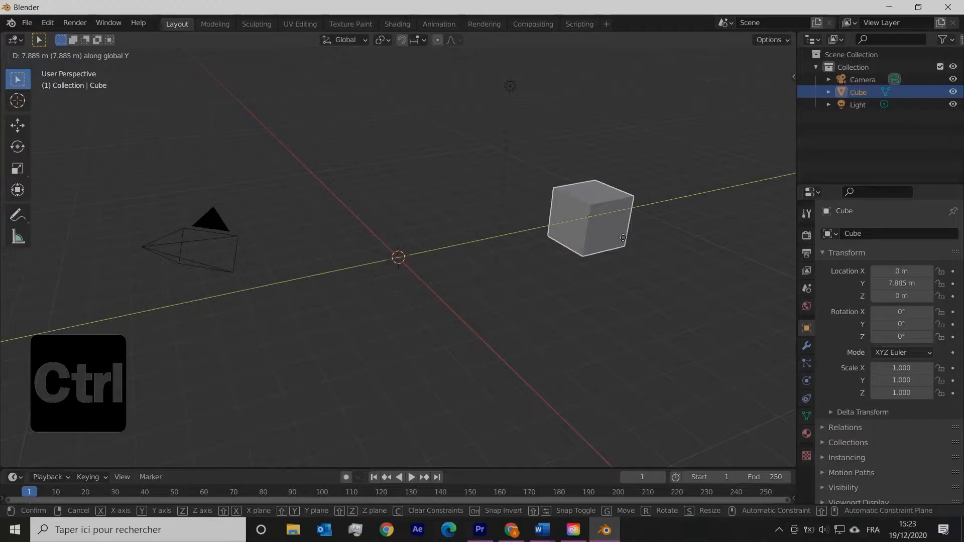
{"action": "right_click", "coordinate": [623, 239]}
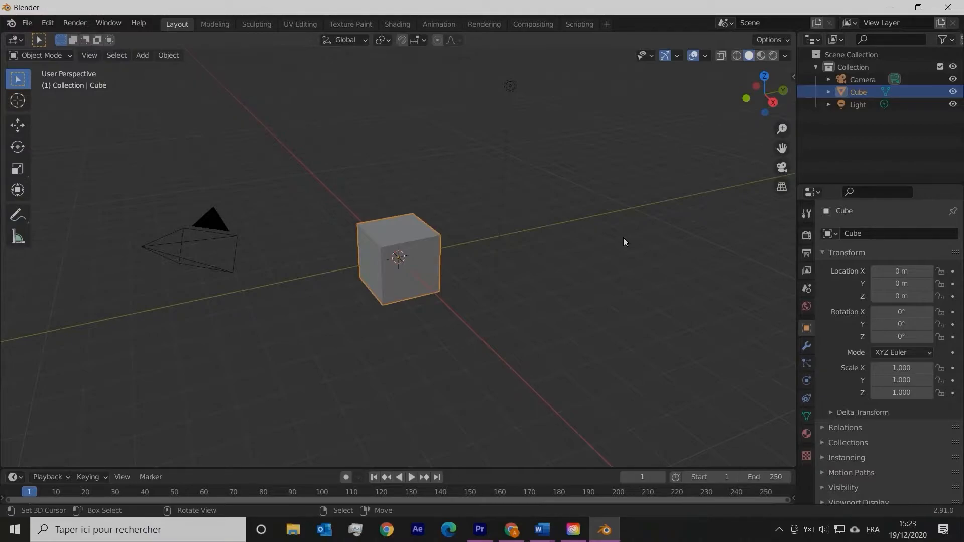
Move the cube exactly 2 m along the global Y axis
{"action": "key", "text": "g"}
{"action": "key", "text": "g"}
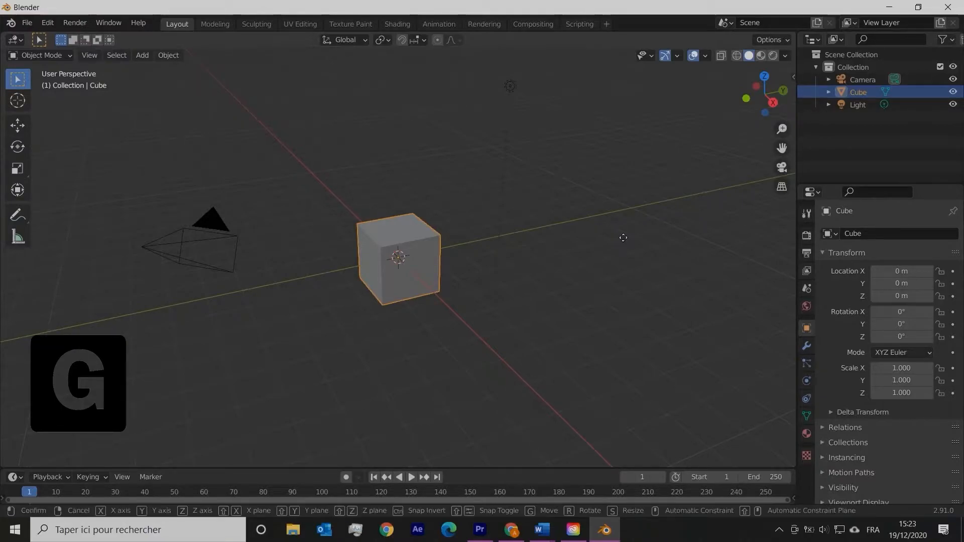
{"action": "key", "text": "y"}
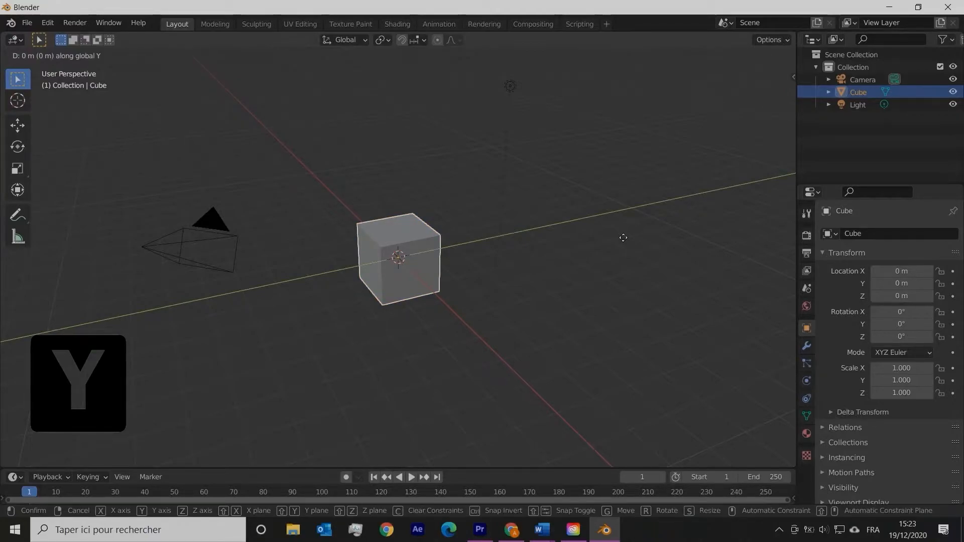
{"action": "key", "text": "2"}
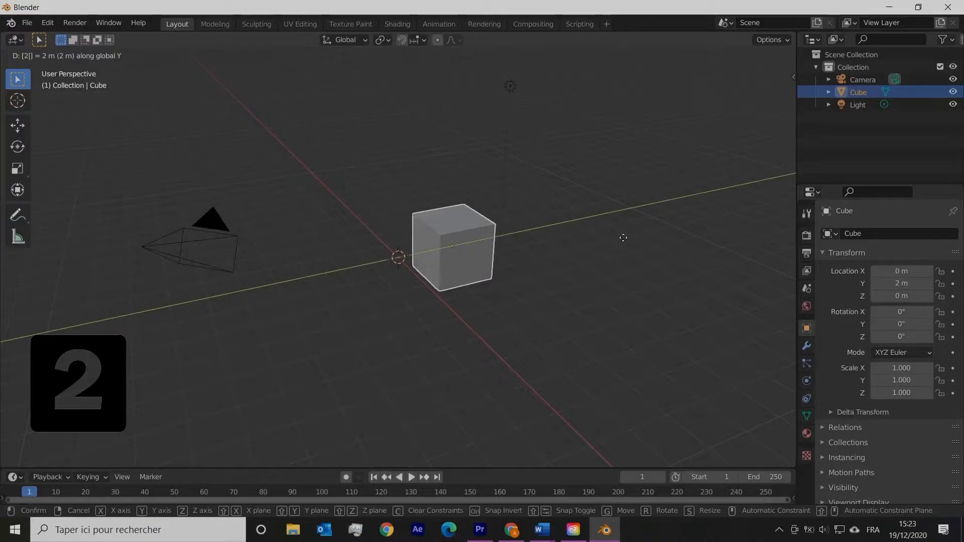
{"action": "key", "text": "Return"}
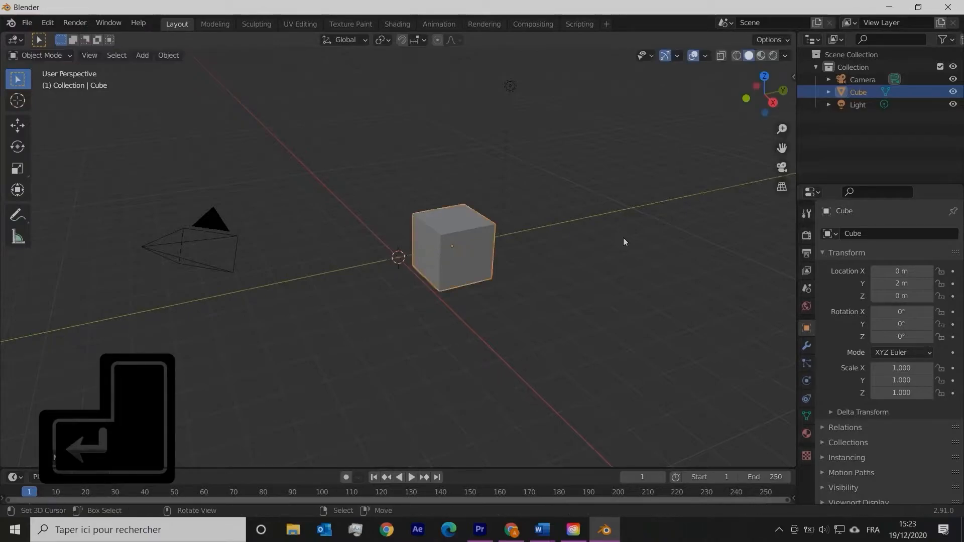
Move the cube -4 m along the global Y axis
{"action": "key", "text": "g"}
{"action": "key", "text": "y"}
{"action": "key", "text": "minus"}
{"action": "key", "text": "4"}
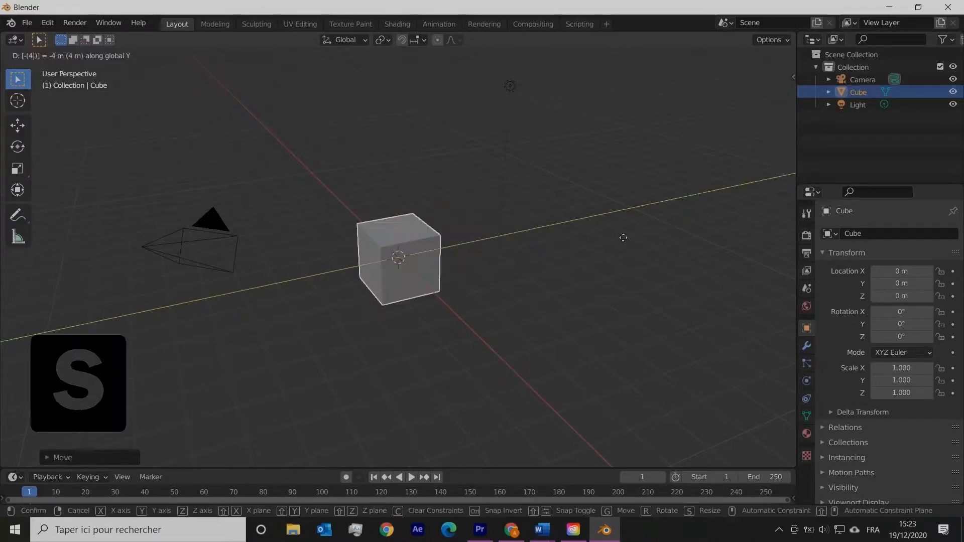
{"action": "left_click", "coordinate": [623, 237]}
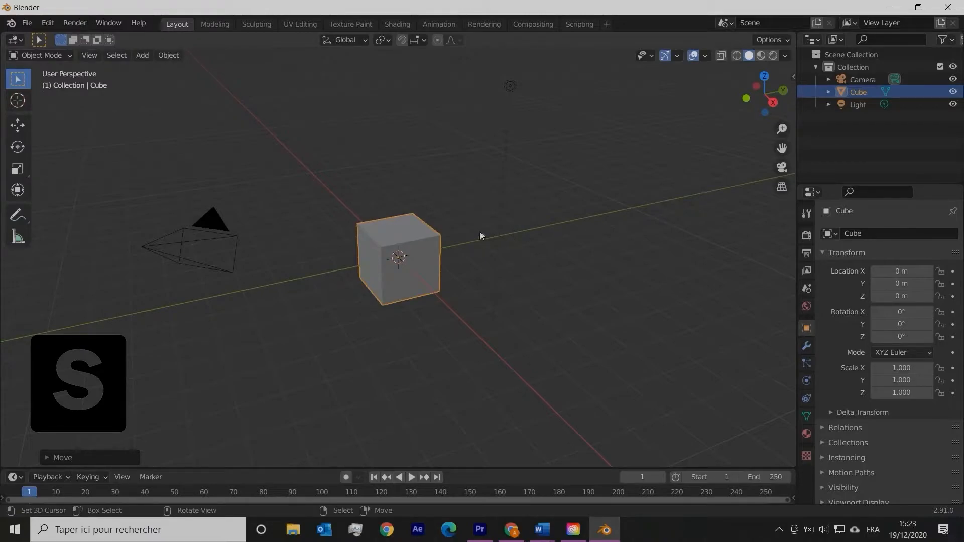
Try scaling the cube freely, with fine adjustment and with snapped increments
{"action": "key", "text": "s"}
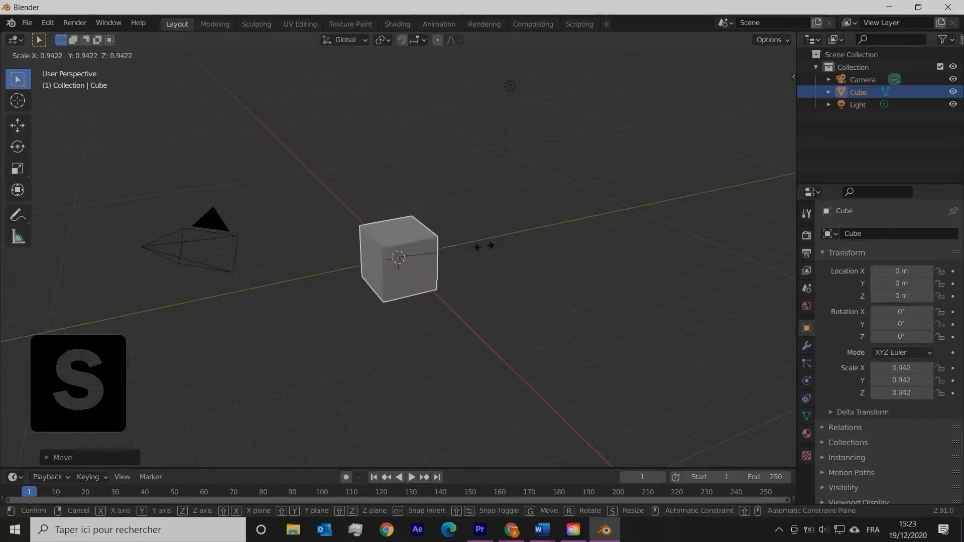
{"action": "key", "text": "shift"}
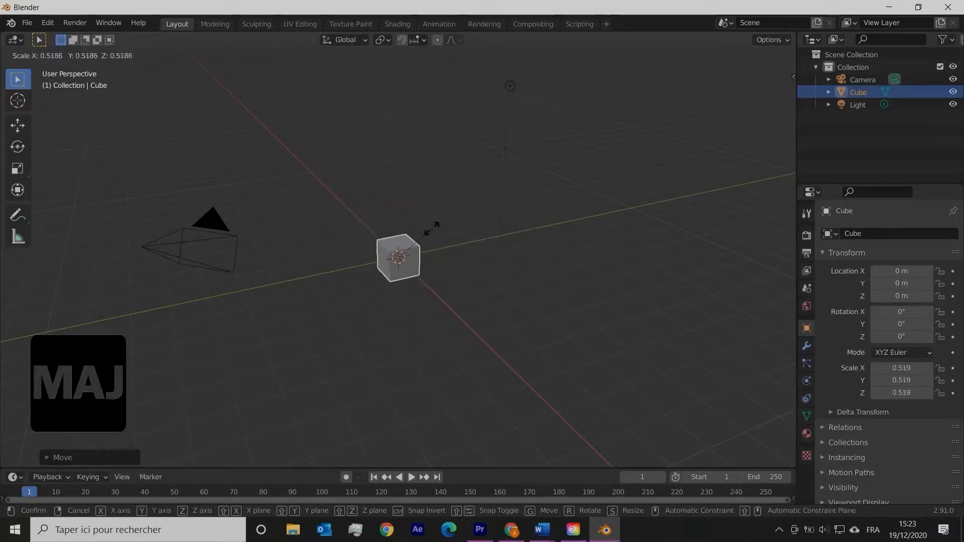
{"action": "key", "text": "ctrl"}
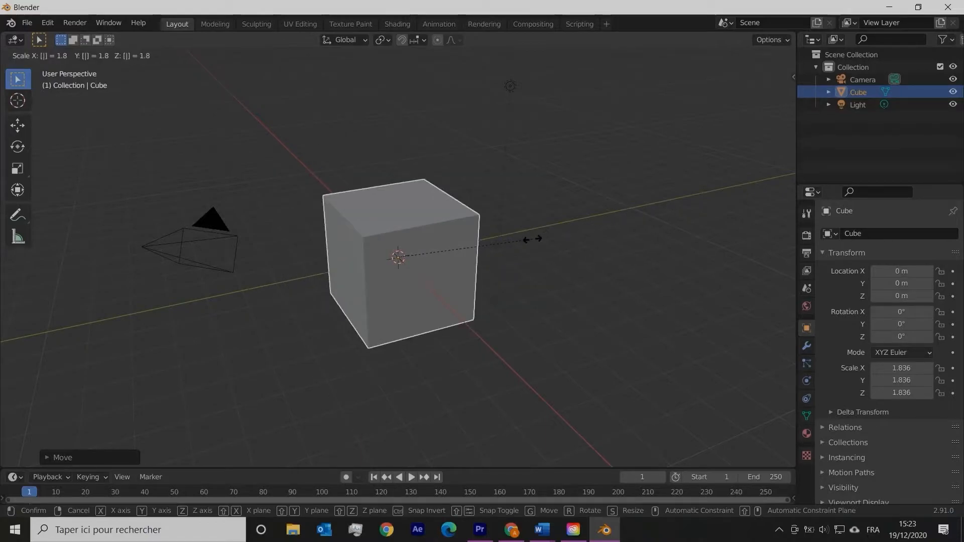
Try scale factors 4 and 8 on the cube, and scale it uniformly by exactly 0.5
{"action": "type", "text": "4"}
{"action": "key", "text": "BackSpace"}
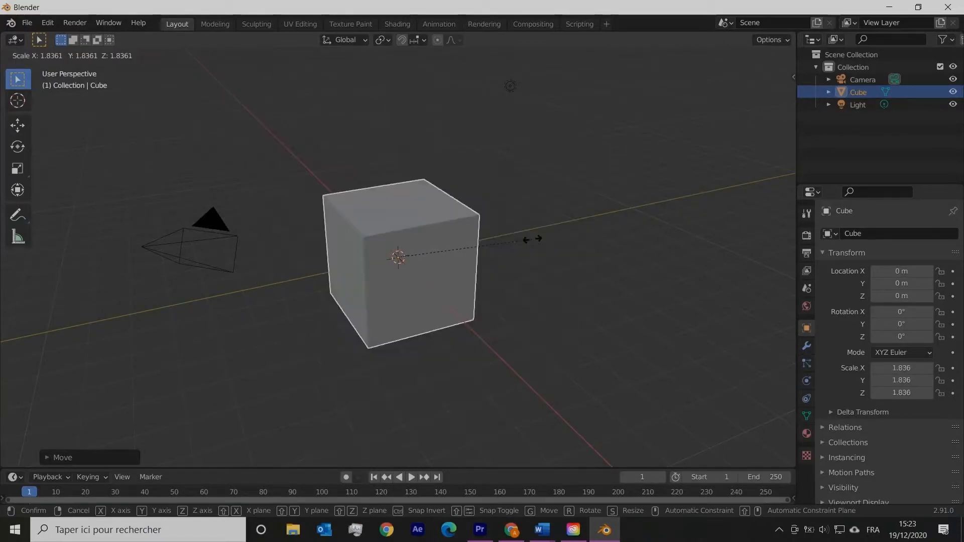
{"action": "type", "text": "8"}
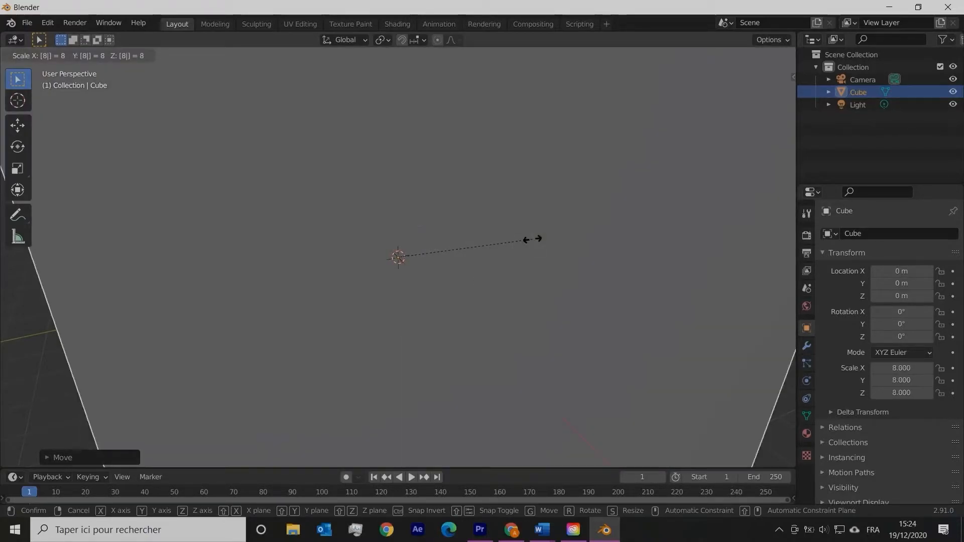
{"action": "key", "text": "BackSpace"}
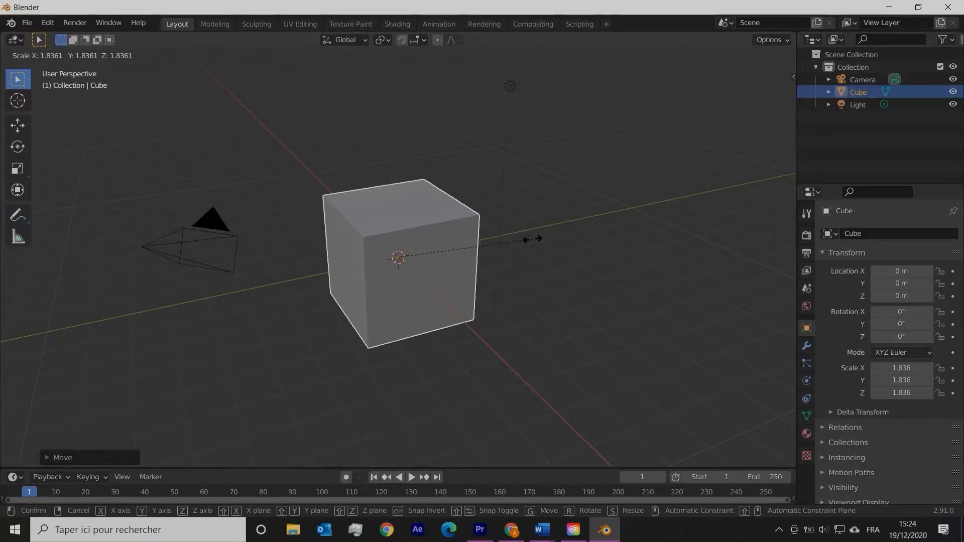
{"action": "type", "text": "0.5"}
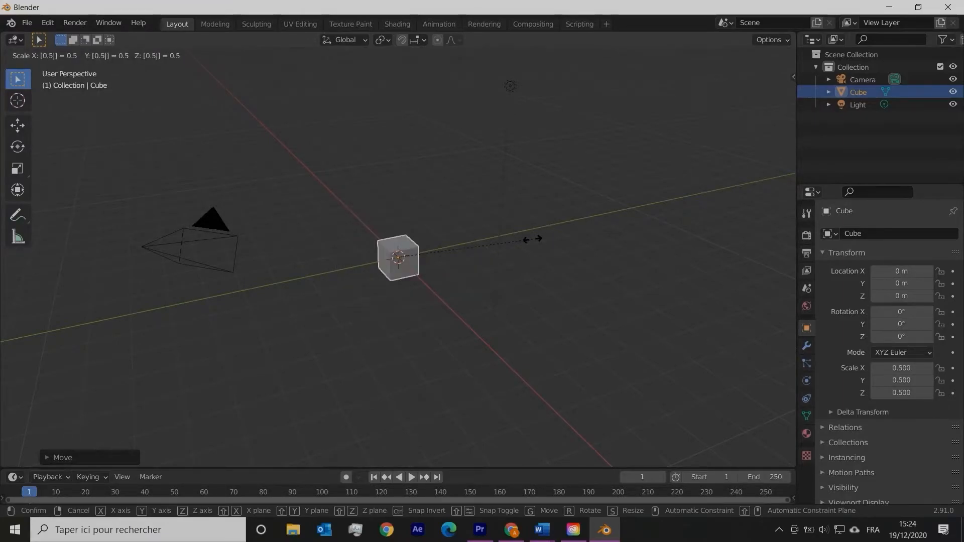
{"action": "key", "text": "Return"}
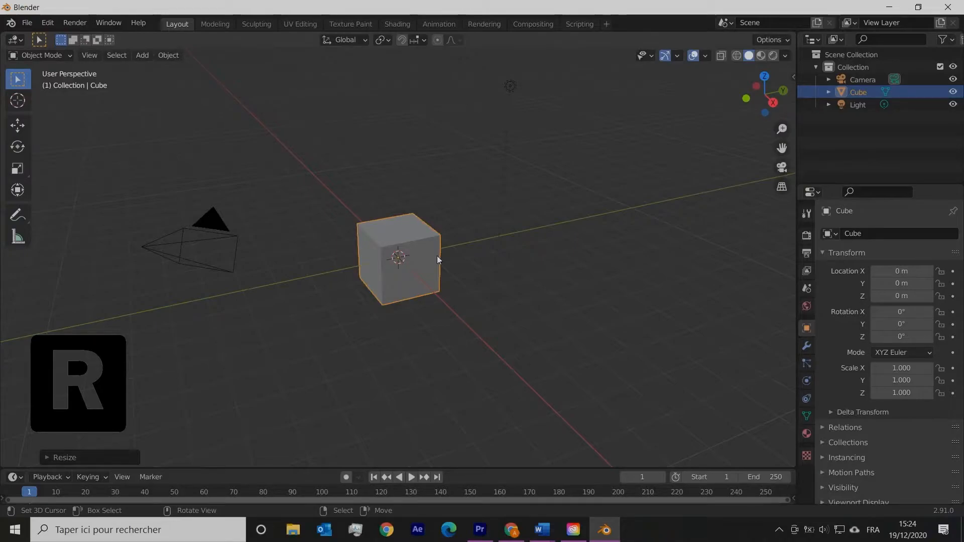
Try rotating the cube freely and about the global Z axis, with fine and snapped rotation
{"action": "key", "text": "r"}
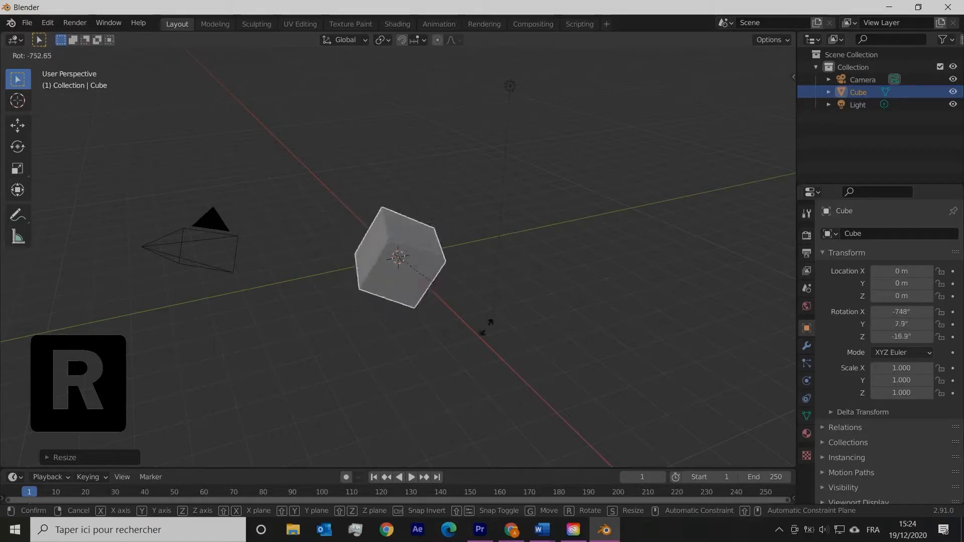
{"action": "key", "text": "z"}
{"action": "key", "text": "shift"}
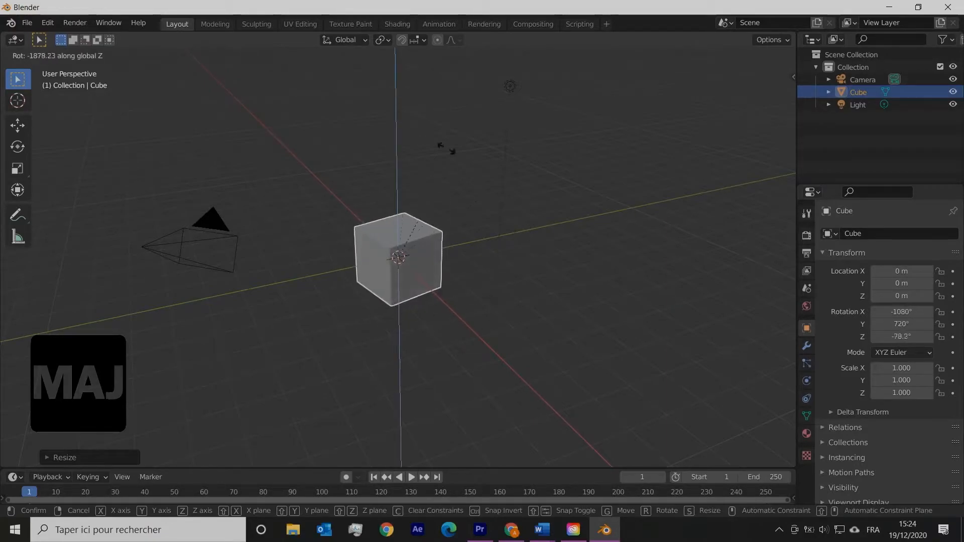
{"action": "key", "text": "ctrl"}
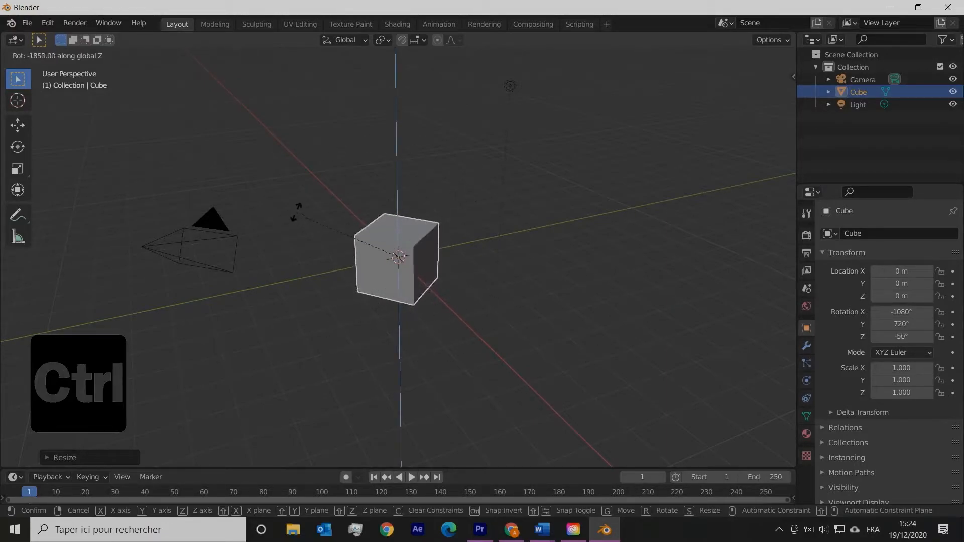
Rotate the cube exactly 45° about the global Y axis
{"action": "type", "text": "y"}
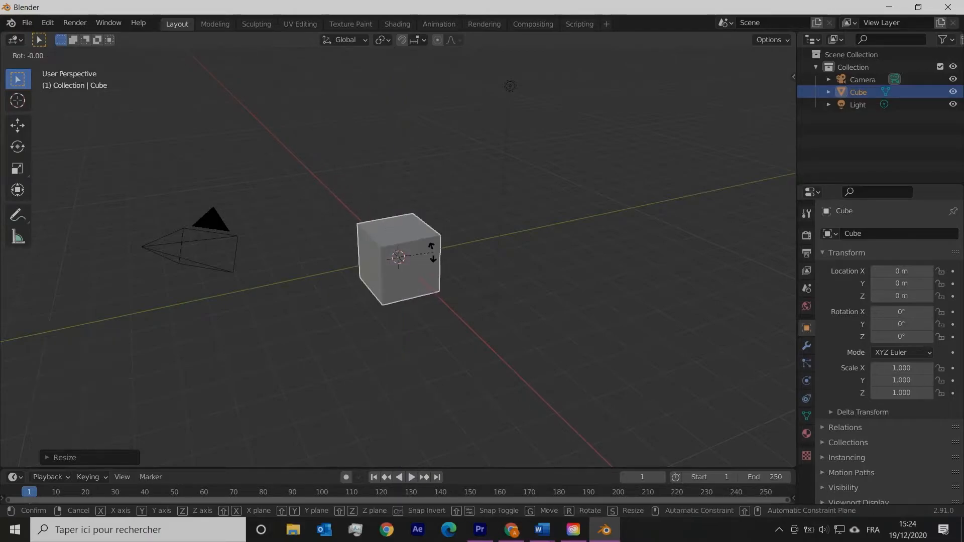
{"action": "type", "text": "45"}
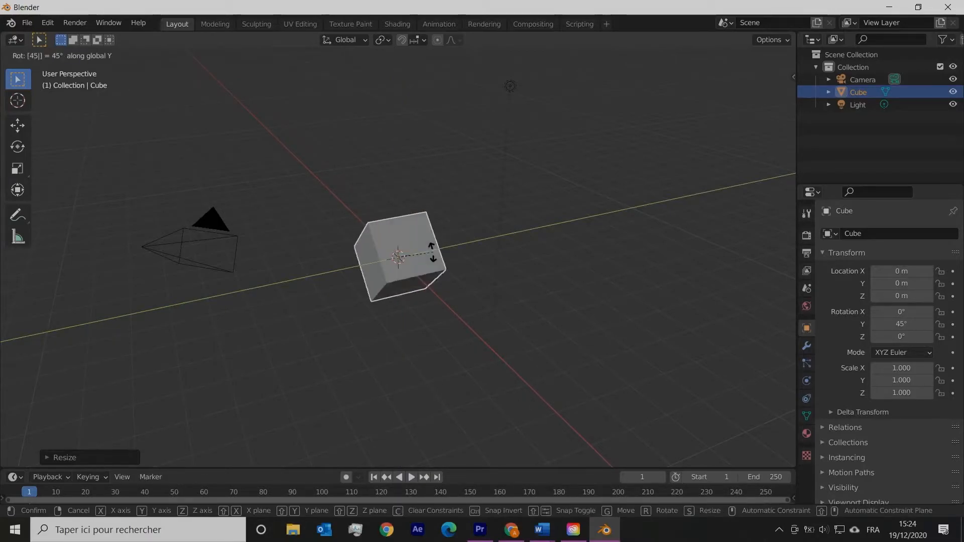
{"action": "key", "text": "Return"}
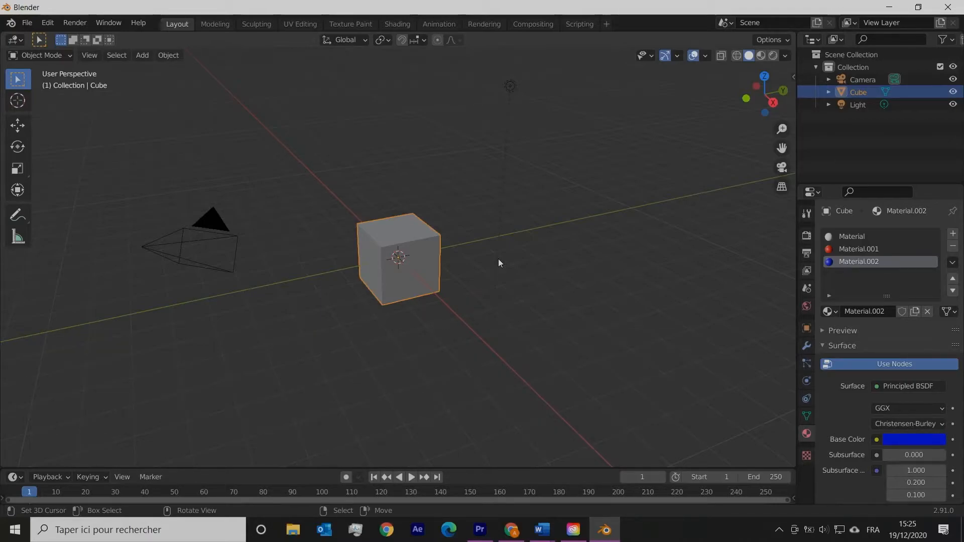
Examine the cube in Wireframe shading from another side, and return the viewport to Solid shading
{"action": "key", "text": "z"}
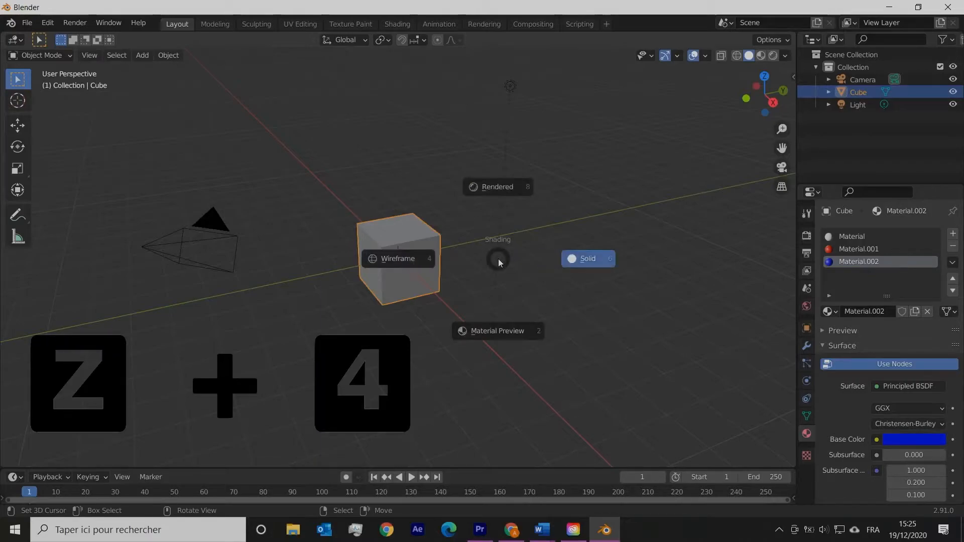
{"action": "key", "text": "4"}
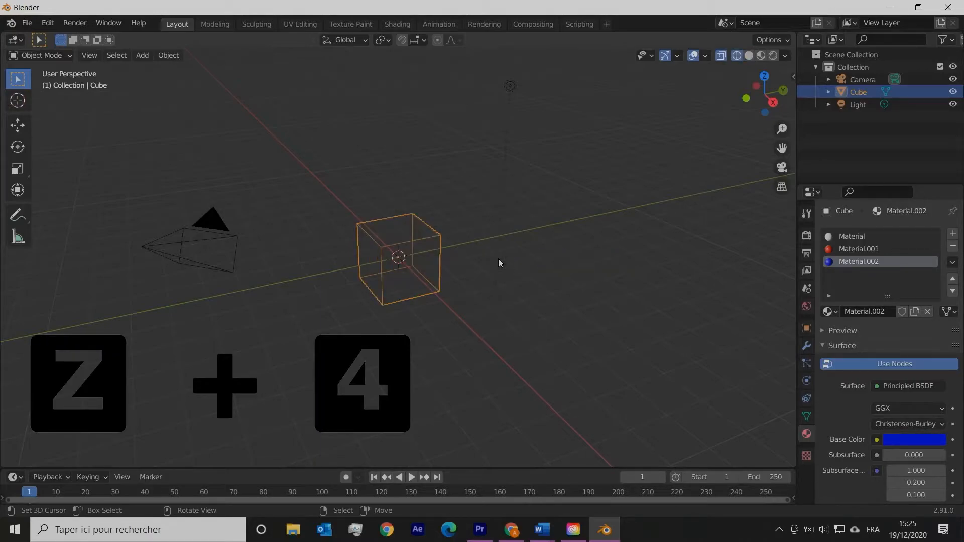
{"action": "scroll", "coordinate": [497, 258], "scroll_direction": "up", "scroll_amount": 5}
{"action": "mouse_move", "coordinate": [497, 259]}
{"action": "middle_mouse_down"}
{"action": "mouse_move", "coordinate": [400, 323]}
{"action": "mouse_move", "coordinate": [468, 288]}
{"action": "mouse_move", "coordinate": [472, 254]}
{"action": "mouse_move", "coordinate": [374, 196]}
{"action": "mouse_move", "coordinate": [319, 237]}
{"action": "mouse_move", "coordinate": [384, 286]}
{"action": "mouse_move", "coordinate": [449, 260]}
{"action": "mouse_move", "coordinate": [453, 268]}
{"action": "mouse_move", "coordinate": [420, 302]}
{"action": "mouse_move", "coordinate": [358, 310]}
{"action": "mouse_move", "coordinate": [354, 294]}
{"action": "mouse_move", "coordinate": [419, 263]}
{"action": "mouse_move", "coordinate": [397, 279]}
{"action": "mouse_move", "coordinate": [409, 281]}
{"action": "middle_mouse_up"}
{"action": "scroll", "coordinate": [453, 268], "scroll_direction": "down", "scroll_amount": 3}
{"action": "key", "text": "z"}
{"action": "key", "text": "6"}
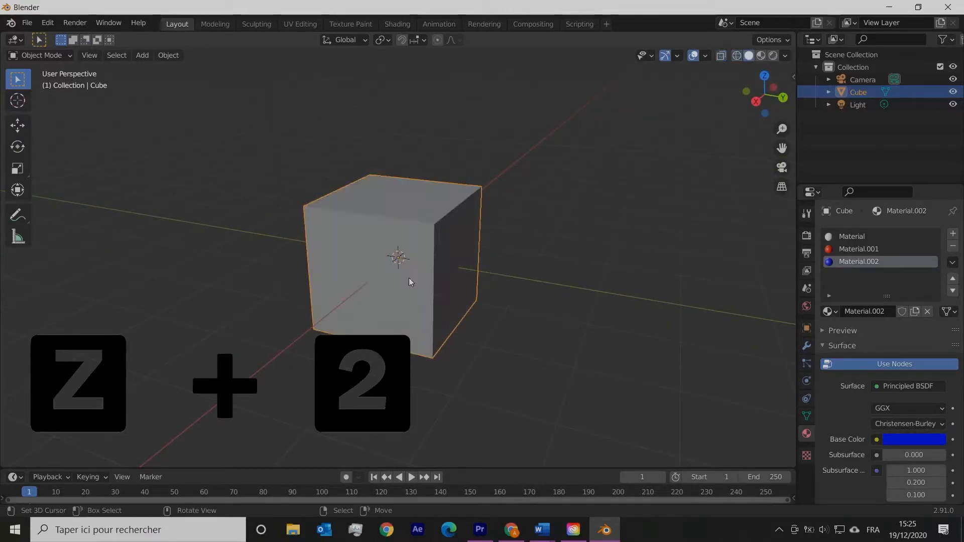
Compare the cube in Solid and Rendered viewport shading from different sides
{"action": "scroll", "coordinate": [411, 272], "scroll_direction": "down", "scroll_amount": 2}
{"action": "mouse_move", "coordinate": [418, 259]}
{"action": "middle_mouse_down"}
{"action": "mouse_move", "coordinate": [396, 277]}
{"action": "mouse_move", "coordinate": [318, 194]}
{"action": "mouse_move", "coordinate": [341, 260]}
{"action": "mouse_move", "coordinate": [435, 281]}
{"action": "mouse_move", "coordinate": [335, 290]}
{"action": "mouse_move", "coordinate": [374, 312]}
{"action": "mouse_move", "coordinate": [395, 245]}
{"action": "mouse_move", "coordinate": [331, 266]}
{"action": "mouse_move", "coordinate": [419, 313]}
{"action": "mouse_move", "coordinate": [394, 318]}
{"action": "mouse_move", "coordinate": [482, 302]}
{"action": "mouse_move", "coordinate": [370, 209]}
{"action": "mouse_move", "coordinate": [290, 203]}
{"action": "mouse_move", "coordinate": [248, 279]}
{"action": "mouse_move", "coordinate": [515, 350]}
{"action": "mouse_move", "coordinate": [610, 292]}
{"action": "mouse_move", "coordinate": [393, 269]}
{"action": "mouse_move", "coordinate": [563, 284]}
{"action": "mouse_move", "coordinate": [699, 318]}
{"action": "mouse_move", "coordinate": [22, 285]}
{"action": "mouse_move", "coordinate": [449, 297]}
{"action": "mouse_move", "coordinate": [368, 314]}
{"action": "mouse_move", "coordinate": [413, 299]}
{"action": "mouse_move", "coordinate": [428, 267]}
{"action": "mouse_move", "coordinate": [511, 350]}
{"action": "mouse_move", "coordinate": [579, 304]}
{"action": "mouse_move", "coordinate": [481, 297]}
{"action": "mouse_move", "coordinate": [344, 322]}
{"action": "middle_mouse_up"}
{"action": "scroll", "coordinate": [418, 313], "scroll_direction": "up", "scroll_amount": 2}
{"action": "key", "text": "z"}
{"action": "key", "text": "6"}
{"action": "key", "text": "z"}
{"action": "key", "text": "8"}
{"action": "middle_click_drag", "start_coordinate": [471, 265], "coordinate": [396, 222]}
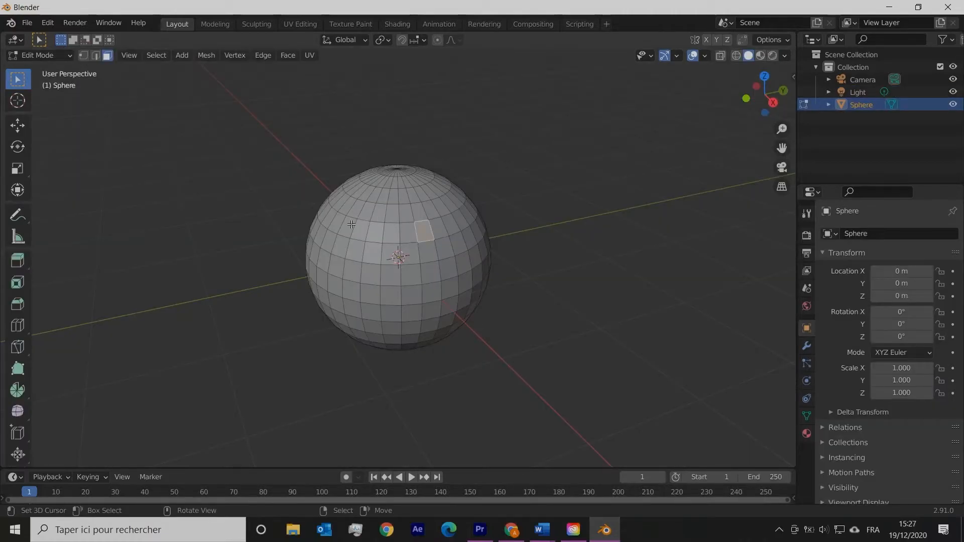
Add one upper face and two neighbouring lower faces of the sphere to the existing face selection
{"action": "left_click", "coordinate": [350, 234], "text": "shift"}
{"action": "left_click", "coordinate": [392, 294], "text": "shift"}
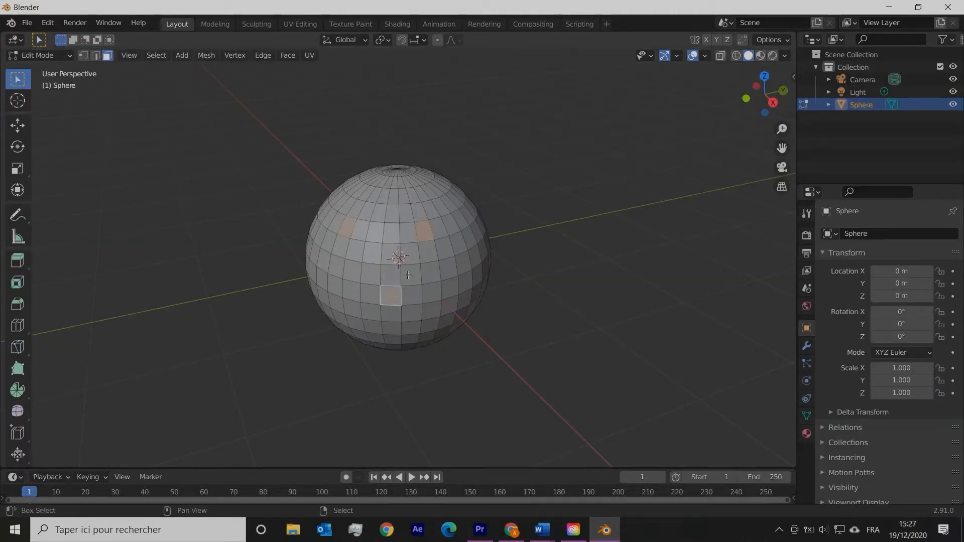
{"action": "left_click", "coordinate": [371, 294], "text": "shift"}
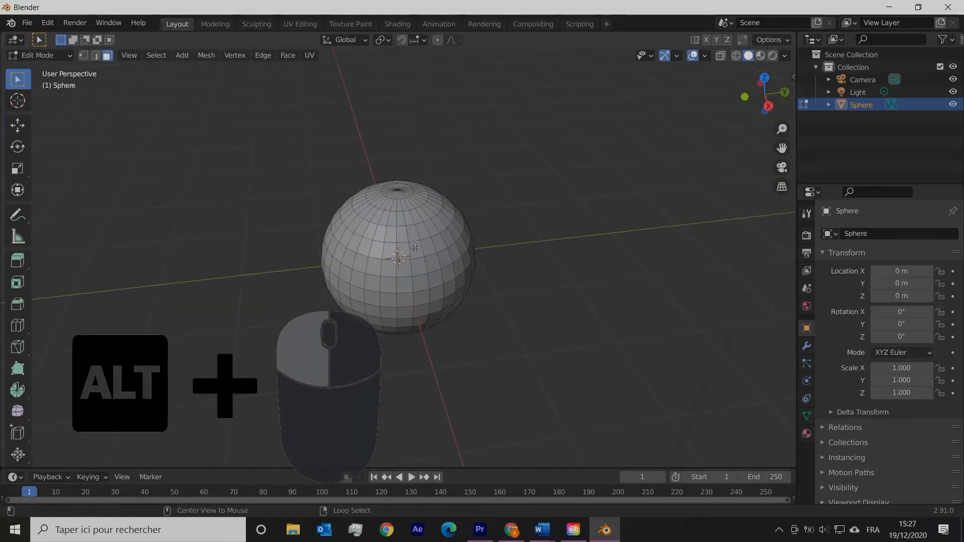
Select different horizontal and vertical face loops on the sphere one after another
{"action": "left_click", "coordinate": [406, 251], "text": "alt"}
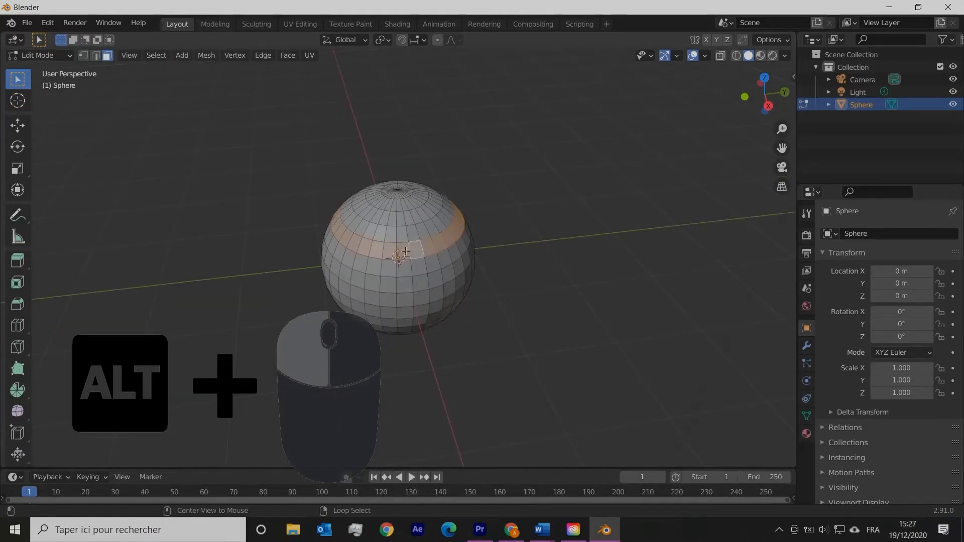
{"action": "left_click", "coordinate": [412, 271], "text": "alt"}
{"action": "left_click", "coordinate": [410, 283], "text": "alt"}
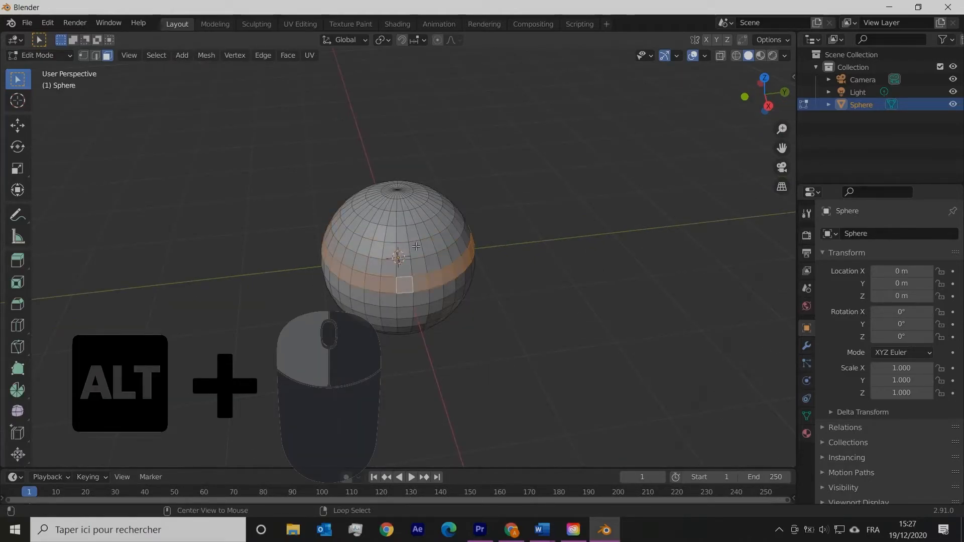
{"action": "left_click", "coordinate": [408, 247], "text": "alt"}
{"action": "left_click", "coordinate": [406, 242], "text": "alt"}
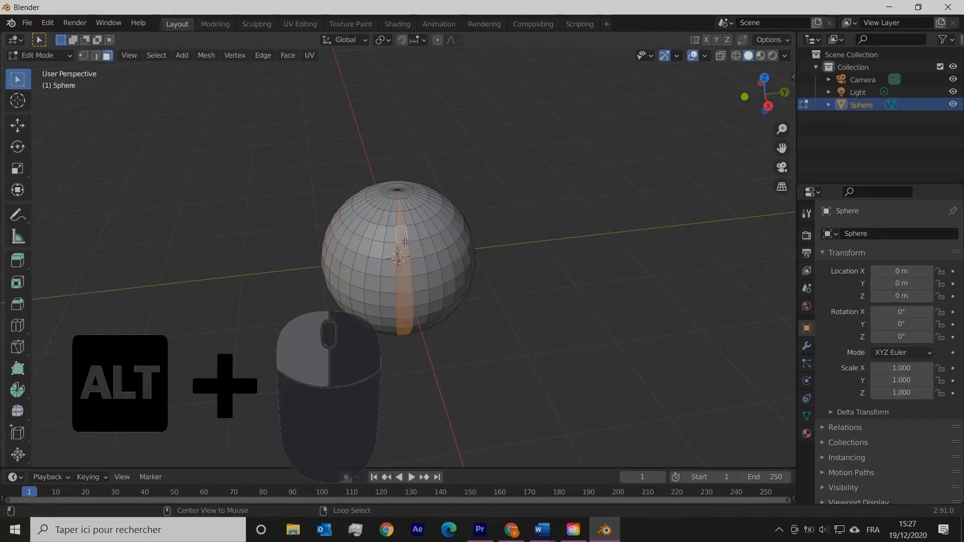
{"action": "left_click", "coordinate": [376, 244], "text": "alt"}
{"action": "middle_click_drag", "start_coordinate": [376, 244], "coordinate": [342, 239]}
Select a face near the sphere's centre and extend the selection over it with several shortest-path picks
{"action": "right_click", "coordinate": [388, 253]}
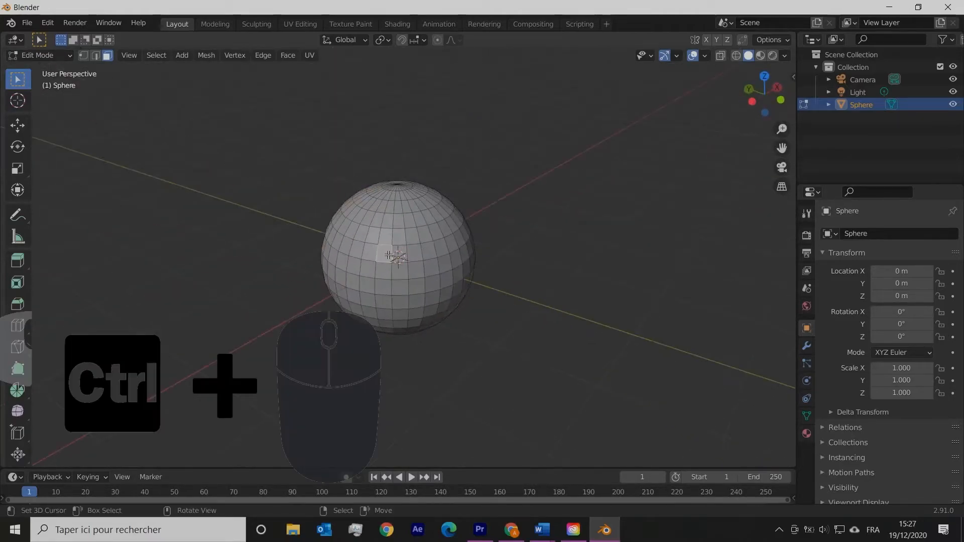
{"action": "right_click", "coordinate": [450, 243], "text": "ctrl"}
{"action": "right_click", "coordinate": [425, 223], "text": "ctrl"}
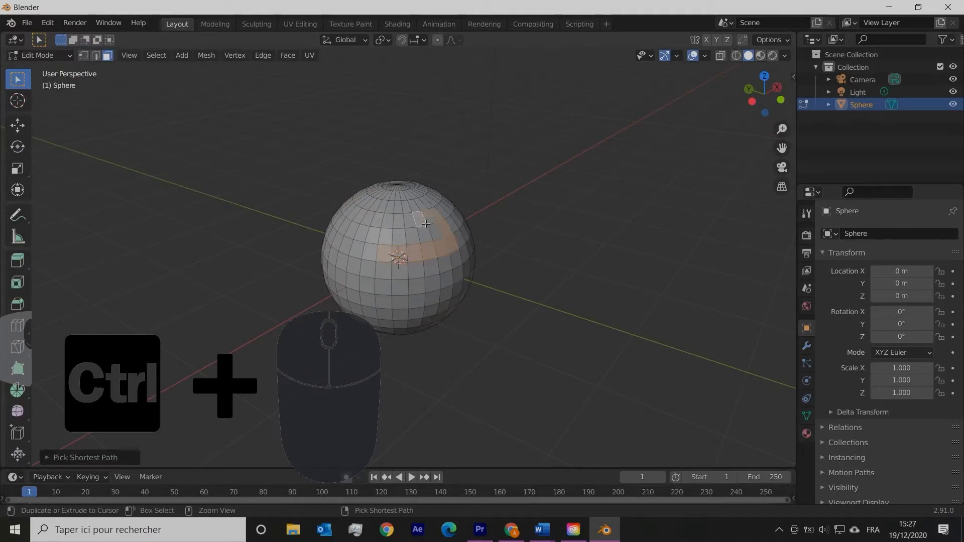
{"action": "right_click", "coordinate": [366, 314], "text": "ctrl"}
{"action": "right_click", "coordinate": [424, 285], "text": "ctrl"}
{"action": "right_click", "coordinate": [338, 275], "text": "ctrl"}
{"action": "right_click", "coordinate": [444, 268], "text": "ctrl"}
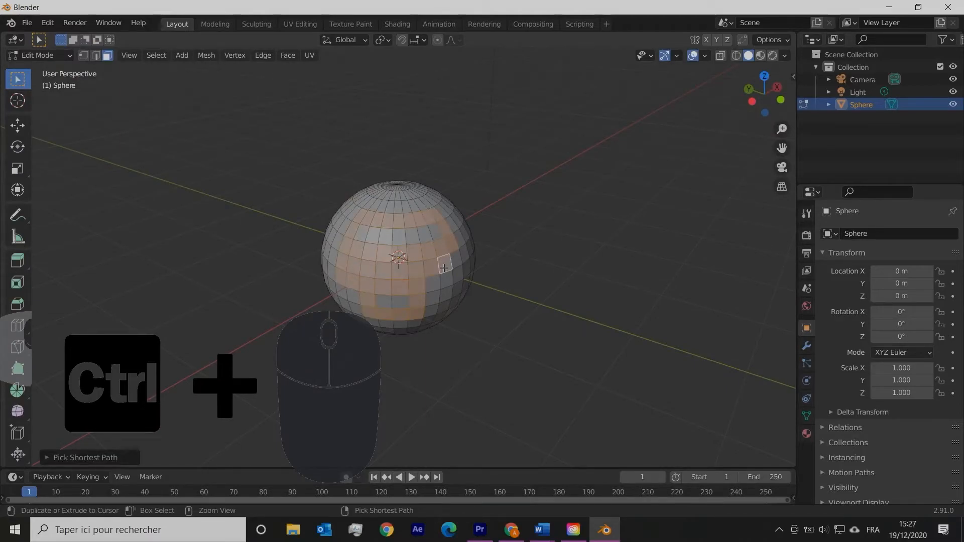
Clear the sphere's selection, pick a new starting face and select a connected chain of faces by shortest path
{"action": "key", "text": "alt+a"}
{"action": "right_click", "coordinate": [408, 238]}
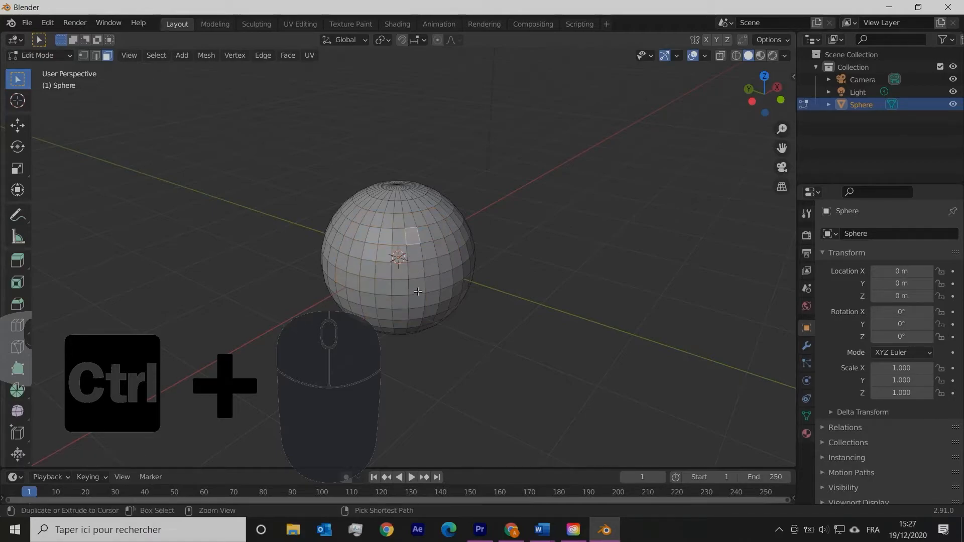
{"action": "right_click", "coordinate": [418, 291], "text": "ctrl"}
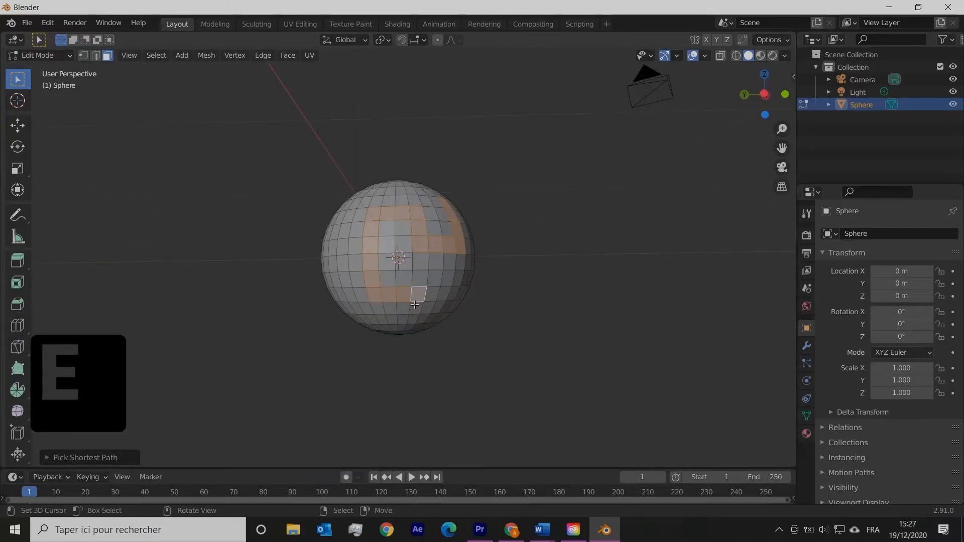
{"action": "middle_click_drag", "start_coordinate": [414, 305], "coordinate": [432, 279]}
{"action": "scroll", "coordinate": [337, 317], "scroll_direction": "up", "scroll_amount": 2}
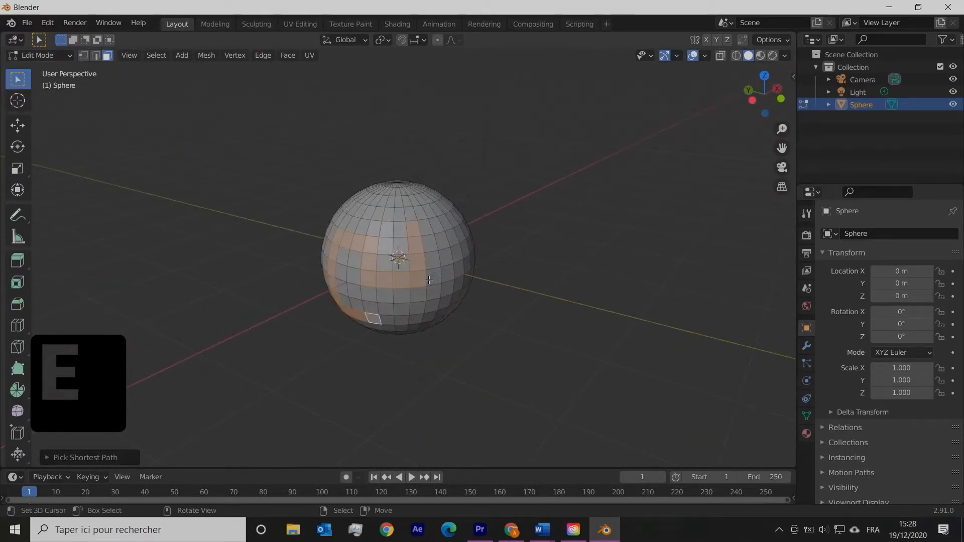
{"action": "left_click", "coordinate": [339, 320]}
{"action": "middle_click_drag", "start_coordinate": [339, 321], "coordinate": [499, 307]}
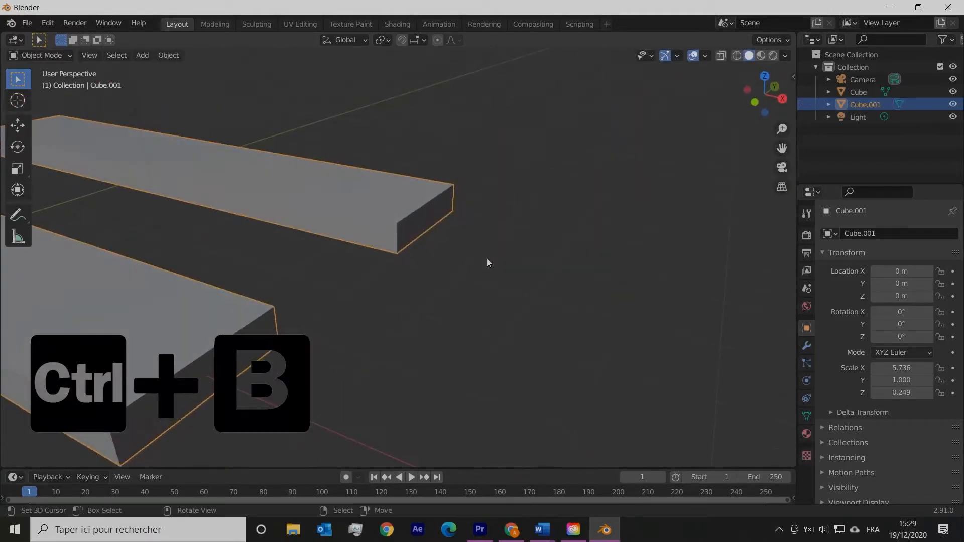
{"action": "middle_click_drag", "start_coordinate": [487, 258], "coordinate": [425, 254]}
{"action": "key", "text": "Tab"}
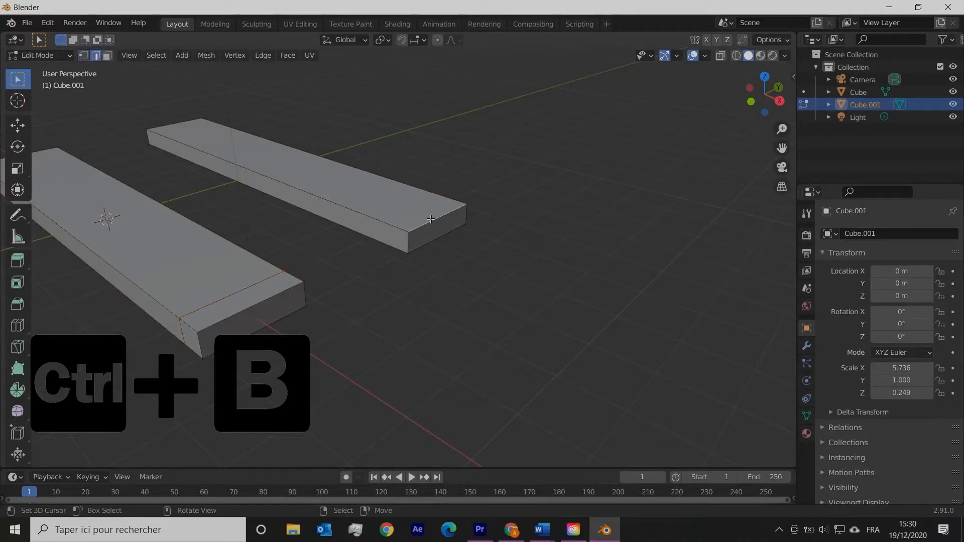
{"action": "middle_click_drag", "start_coordinate": [394, 232], "coordinate": [360, 227]}
{"action": "key", "text": "Tab"}
In Edit Mode, bevel the cube's unrounded upper edge with 20 segments and a width of about 0.55 m
{"action": "left_click", "coordinate": [372, 206]}
{"action": "key", "text": "Tab"}
{"action": "scroll", "coordinate": [373, 198], "scroll_direction": "up", "scroll_amount": 4}
{"action": "scroll", "coordinate": [359, 226], "scroll_direction": "down", "scroll_amount": 5}
{"action": "right_click", "coordinate": [310, 194]}
{"action": "middle_click_drag", "start_coordinate": [310, 194], "coordinate": [460, 190]}
{"action": "scroll", "coordinate": [460, 190], "scroll_direction": "up", "scroll_amount": 3}
{"action": "key", "text": "ctrl+b"}
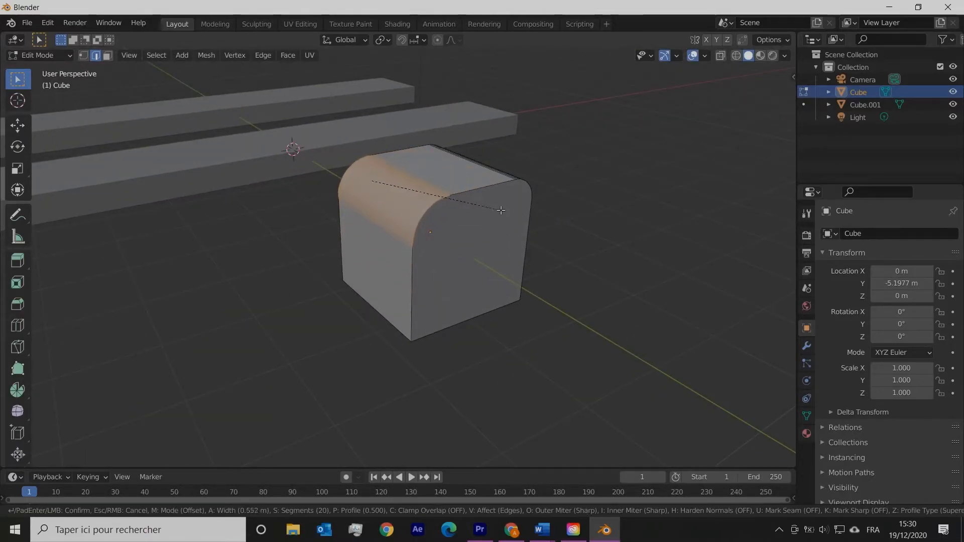
{"action": "left_click", "coordinate": [487, 210]}
Leave the cube's Edit Mode, open the plank object Cube.001 for editing and select the edge loop near the near plank's end
{"action": "key", "text": "Tab"}
{"action": "middle_click_drag", "start_coordinate": [480, 188], "coordinate": [514, 205]}
{"action": "left_click", "coordinate": [347, 237]}
{"action": "scroll", "coordinate": [348, 237], "scroll_direction": "up", "scroll_amount": 2}
{"action": "key", "text": "Tab"}
{"action": "scroll", "coordinate": [265, 303], "scroll_direction": "up", "scroll_amount": 2}
{"action": "scroll", "coordinate": [264, 303], "scroll_direction": "up", "scroll_amount": 1}
{"action": "right_click", "coordinate": [357, 282], "text": "alt"}
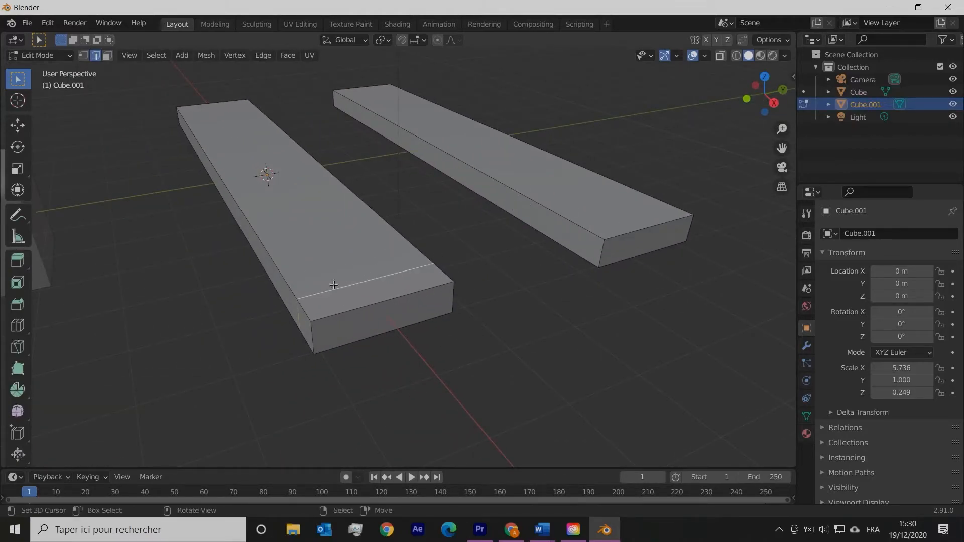
{"action": "mouse_move", "coordinate": [370, 290]}
{"action": "middle_mouse_down"}
{"action": "mouse_move", "coordinate": [362, 306]}
{"action": "mouse_move", "coordinate": [355, 289]}
{"action": "middle_mouse_up"}
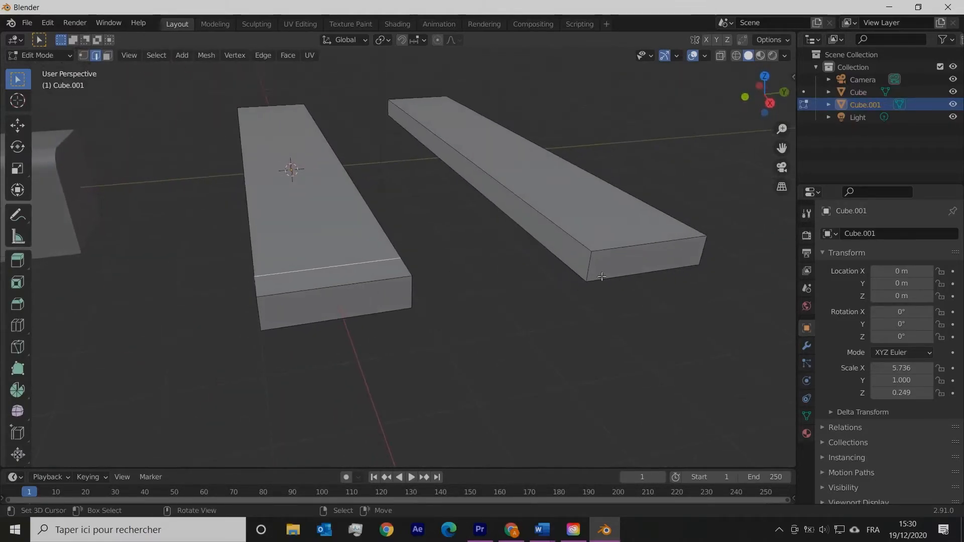
Bevel the upper end edges of both planks with 20 segments, the far one 1.55 m wide and the near one about 0.29 m
{"action": "left_click", "coordinate": [624, 245]}
{"action": "key", "text": "ctrl+b"}
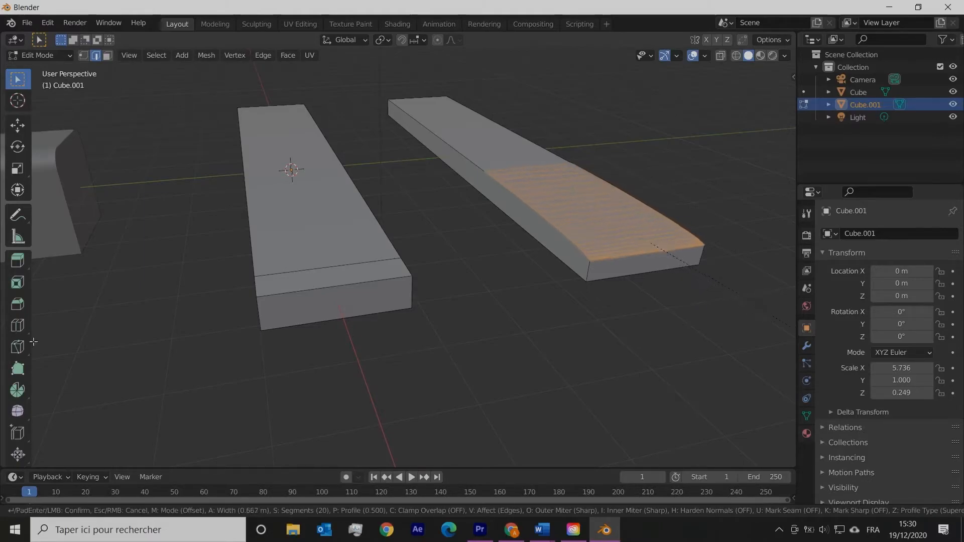
{"action": "left_click", "coordinate": [304, 334]}
{"action": "middle_click_drag", "start_coordinate": [456, 326], "coordinate": [608, 223]}
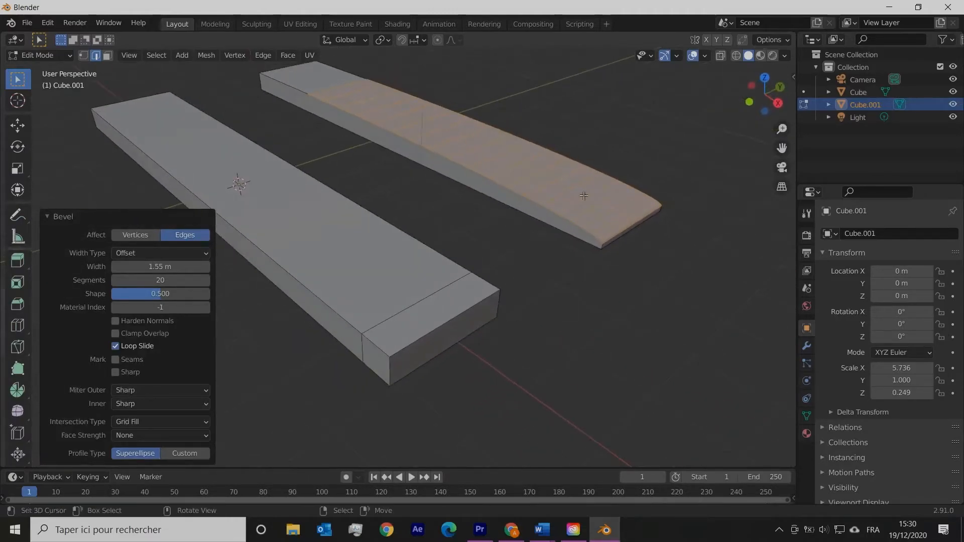
{"action": "left_click", "coordinate": [378, 332]}
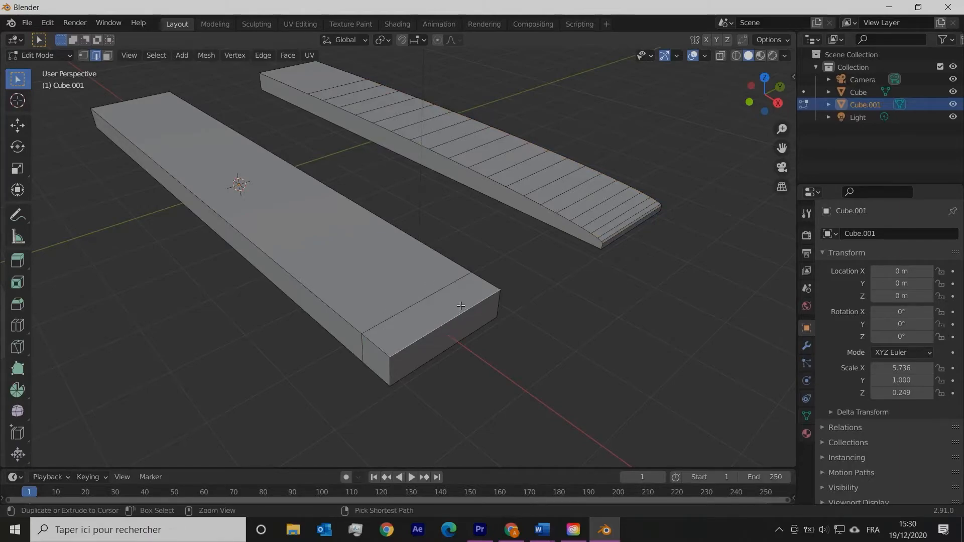
{"action": "key", "text": "ctrl+b"}
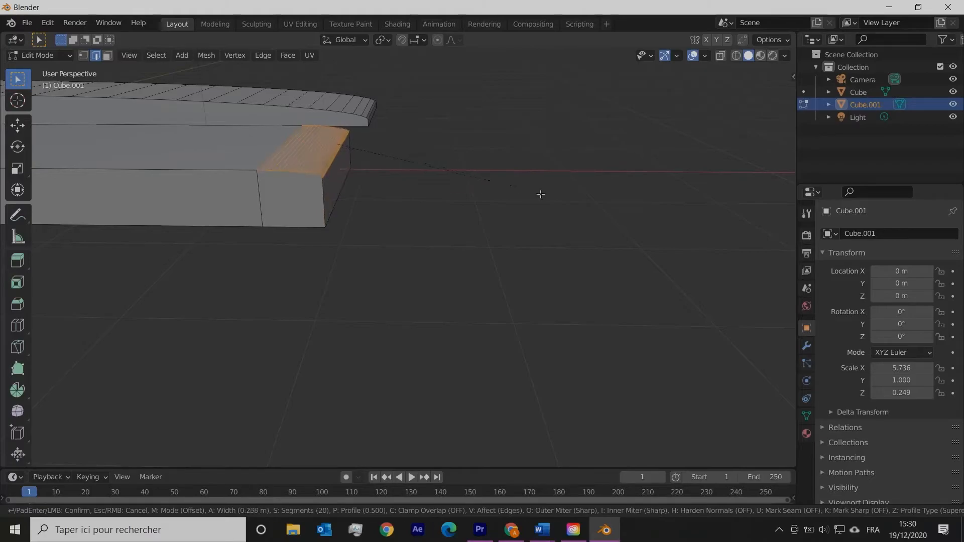
In Edit Mode on the default cube, subdivide the top face and adjust the number of cuts
{"action": "key", "text": "Tab"}
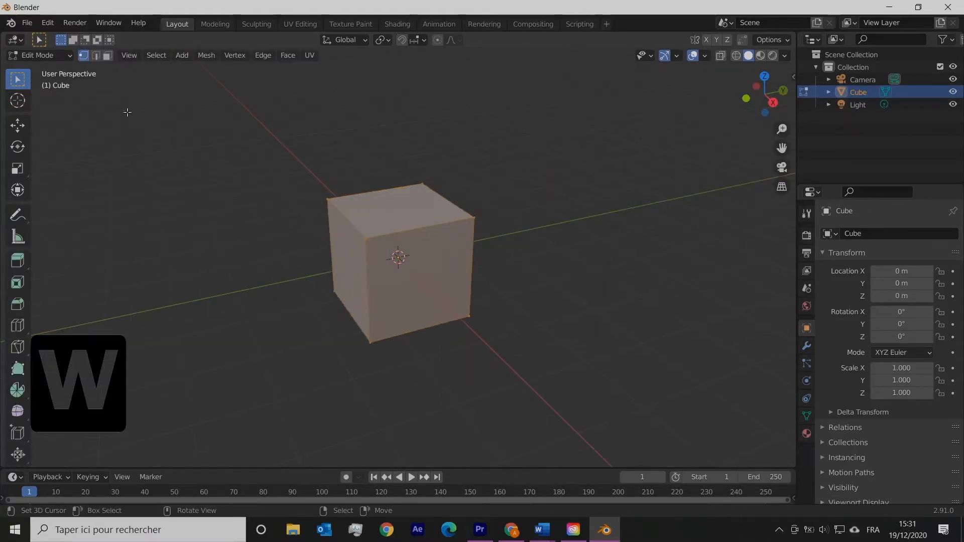
{"action": "right_click", "coordinate": [373, 199]}
{"action": "middle_click_drag", "start_coordinate": [397, 216], "coordinate": [410, 265]}
{"action": "key", "text": "w"}
{"action": "left_click", "coordinate": [410, 264]}
{"action": "scroll", "coordinate": [248, 369], "scroll_direction": "up", "scroll_amount": 2}
{"action": "left_click", "coordinate": [47, 457]}
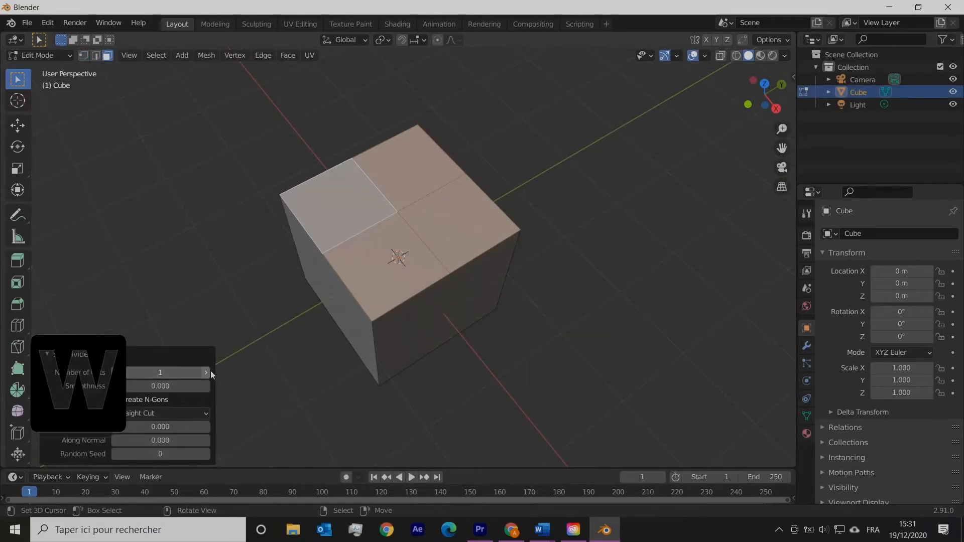
{"action": "left_click_drag", "start_coordinate": [207, 371], "coordinate": [231, 371]}
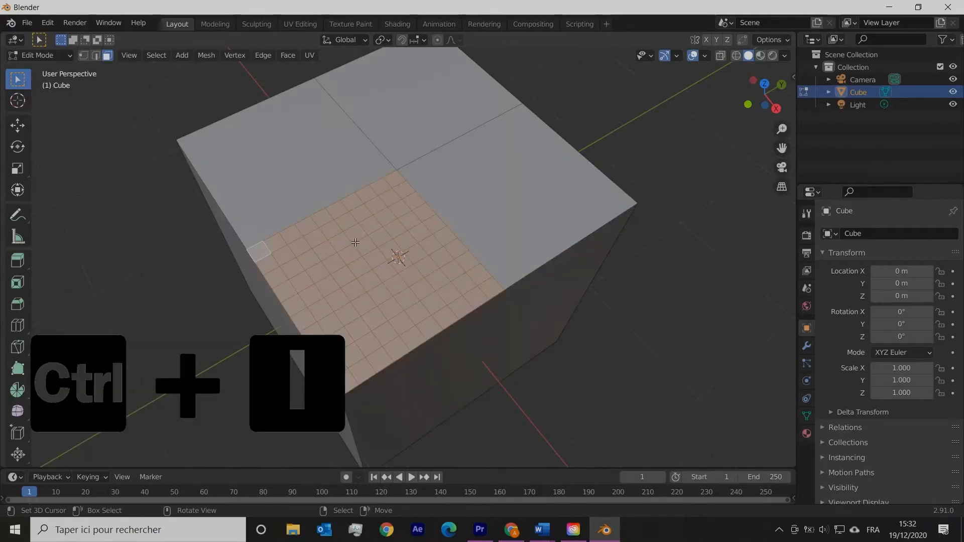
Invert the cube's face selection several times, switching between the finely subdivided quarter and all the other faces
{"action": "scroll", "coordinate": [354, 243], "scroll_direction": "down", "scroll_amount": 4}
{"action": "middle_click_drag", "start_coordinate": [373, 307], "coordinate": [387, 274]}
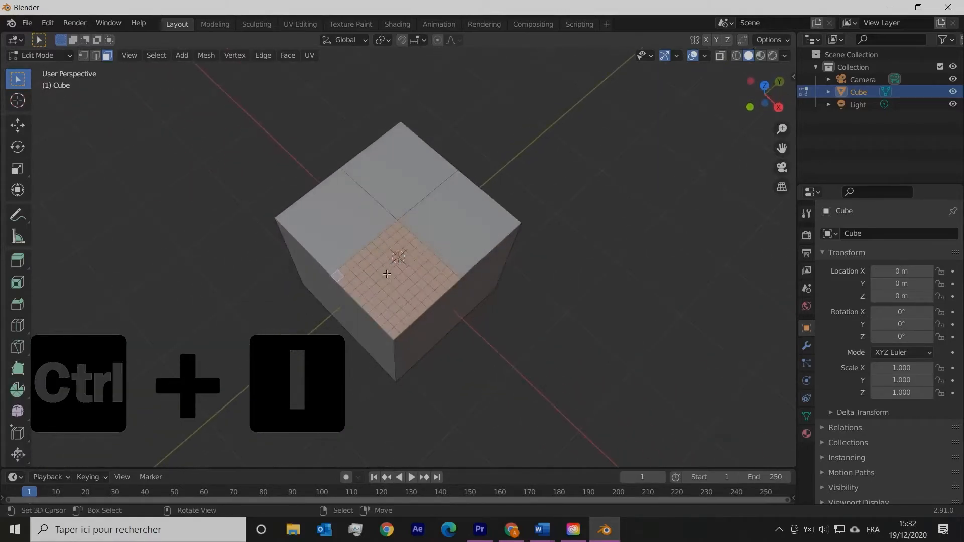
{"action": "key", "text": "ctrl+i"}
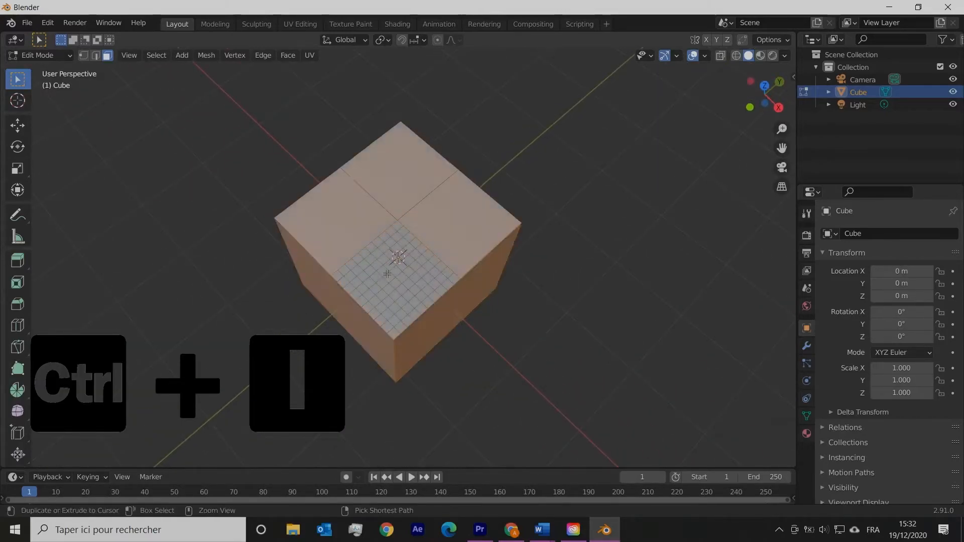
{"action": "middle_click_drag", "start_coordinate": [478, 259], "coordinate": [280, 200]}
{"action": "key", "text": "ctrl+i"}
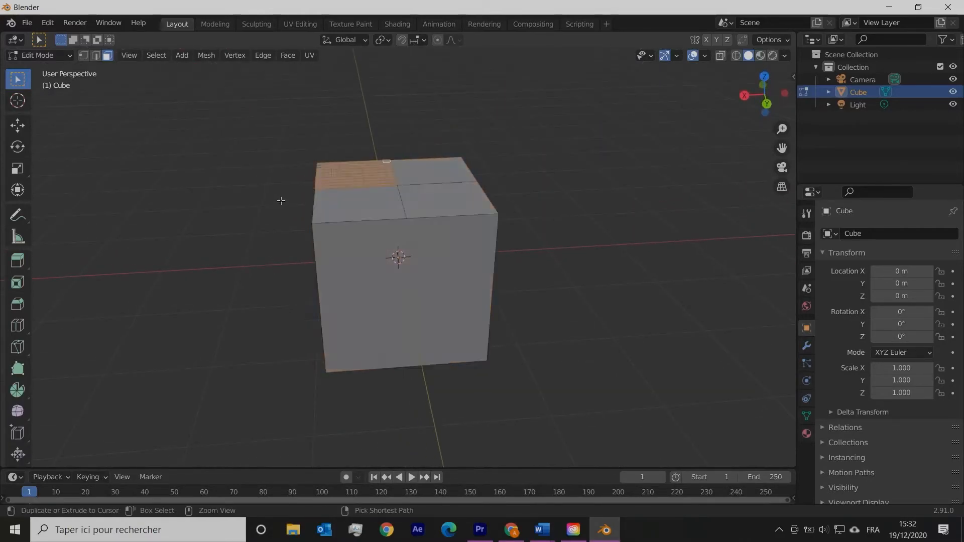
{"action": "middle_click_drag", "start_coordinate": [554, 294], "coordinate": [389, 332]}
{"action": "key", "text": "ctrl+i"}
{"action": "key", "text": "ctrl+i"}
{"action": "key", "text": "ctrl+i"}
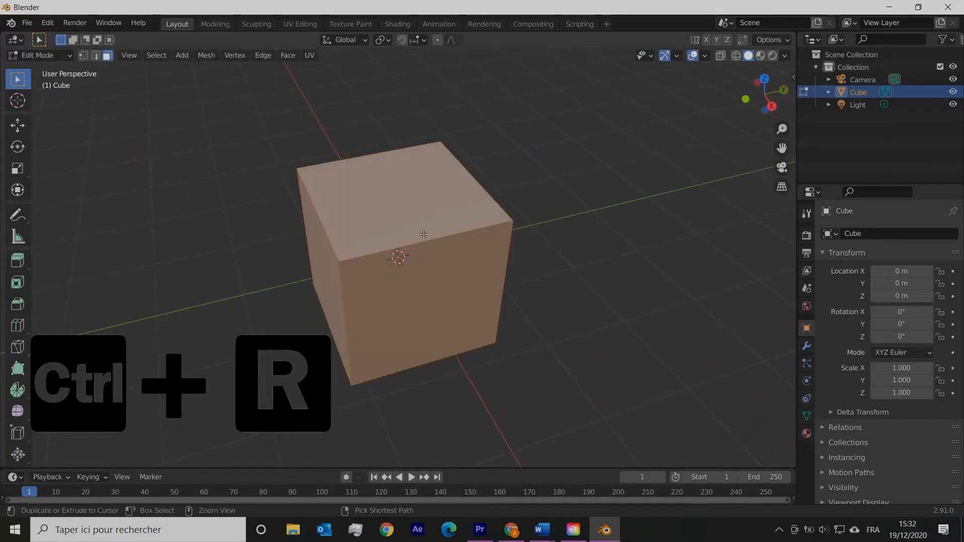
Add loop cuts to the cube without sliding them, adjusting their number to one in one direction and four crosswise
{"action": "key", "text": "ctrl+r"}
{"action": "left_click", "coordinate": [383, 159]}
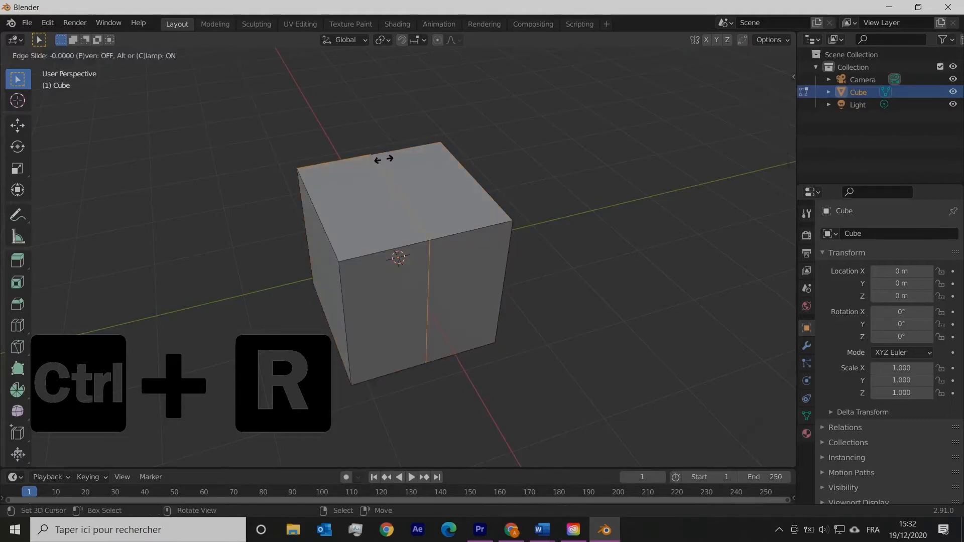
{"action": "right_click", "coordinate": [392, 158]}
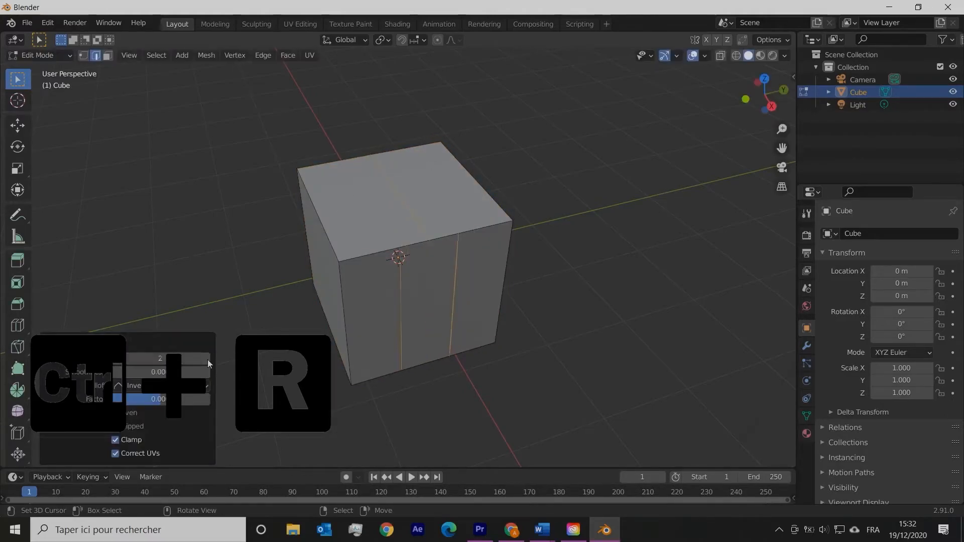
{"action": "left_click", "coordinate": [207, 358]}
{"action": "left_click", "coordinate": [206, 359]}
{"action": "left_click", "coordinate": [207, 359]}
{"action": "left_click", "coordinate": [207, 359]}
{"action": "left_click", "coordinate": [207, 359]}
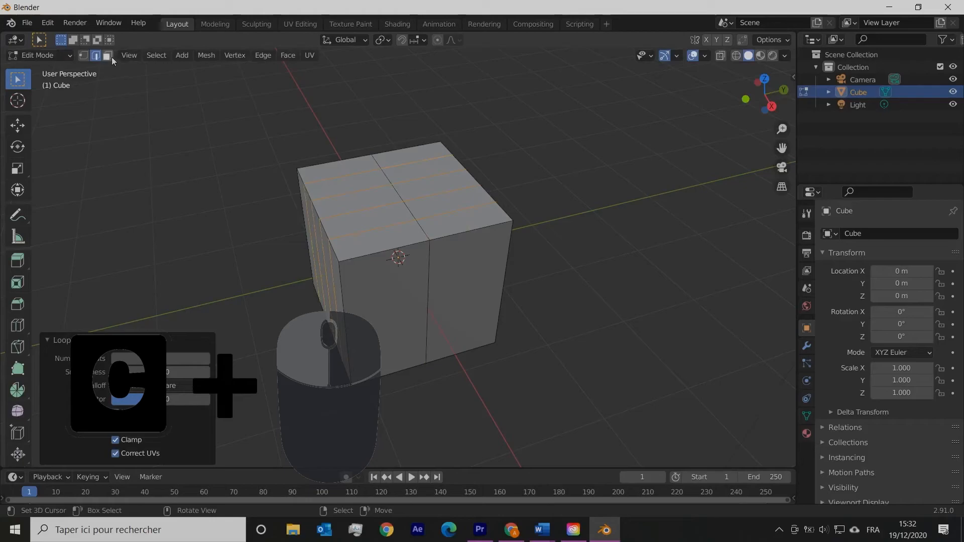
In face selection, paint over the cube's top and front faces with an enlarged Circle Select and deselect them with the same brush
{"action": "left_click", "coordinate": [110, 57]}
{"action": "key", "text": "c"}
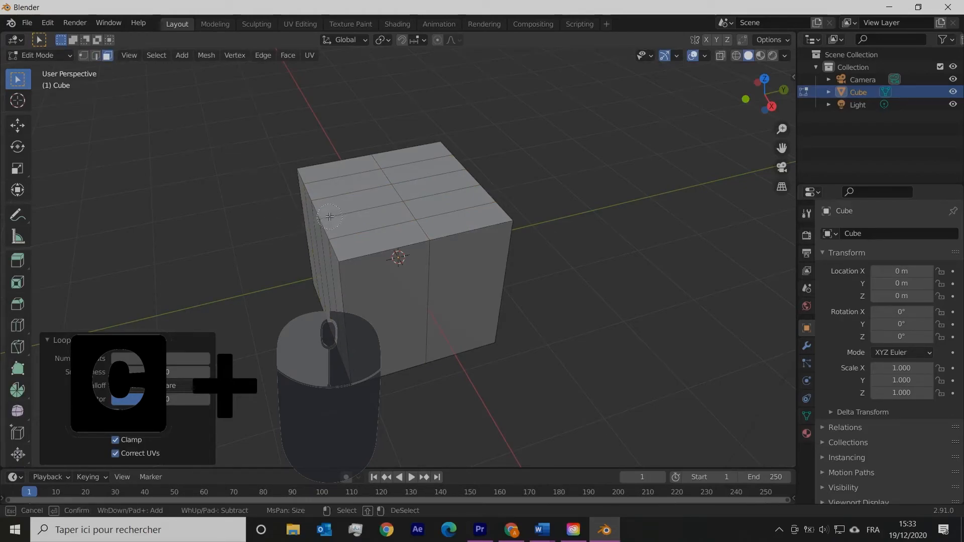
{"action": "key", "text": "Escape"}
{"action": "key", "text": "c"}
{"action": "scroll", "coordinate": [387, 227], "scroll_direction": "down", "scroll_amount": 5}
{"action": "scroll", "coordinate": [380, 233], "scroll_direction": "up", "scroll_amount": 3}
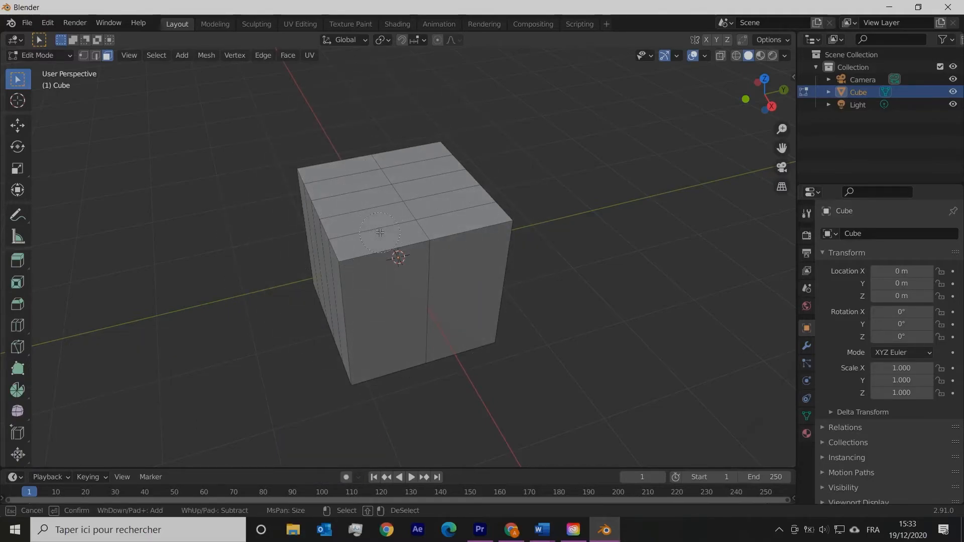
{"action": "left_click_drag", "start_coordinate": [381, 231], "coordinate": [382, 226]}
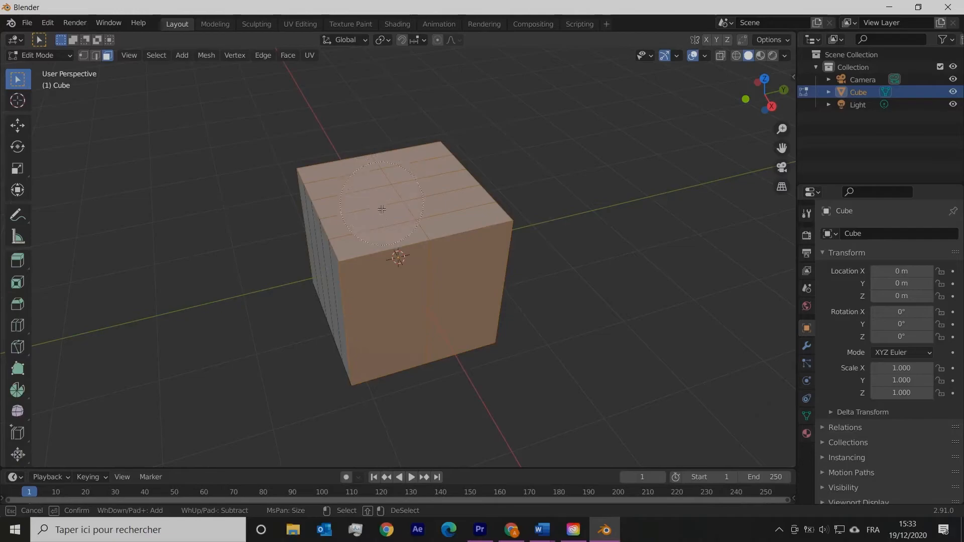
{"action": "left_click_drag", "start_coordinate": [386, 254], "coordinate": [368, 265]}
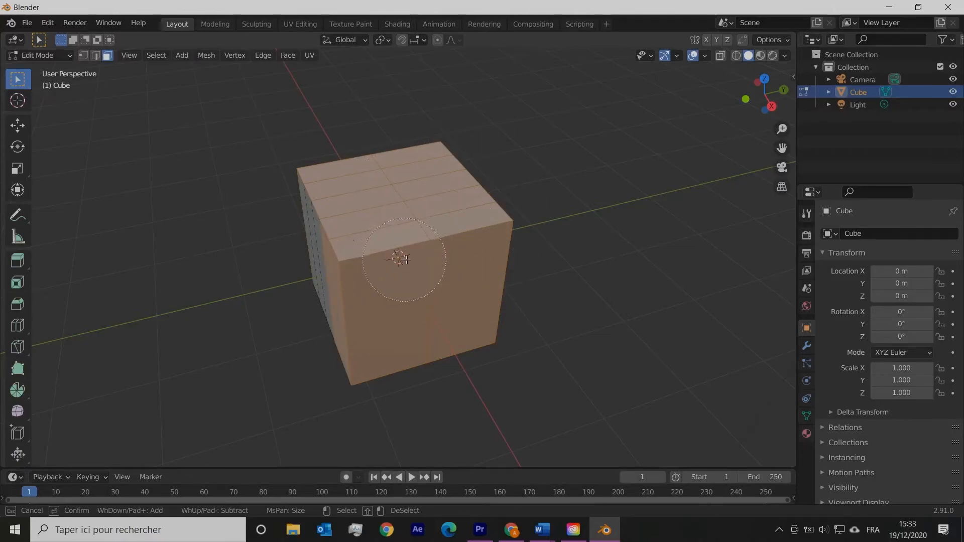
{"action": "mouse_move", "coordinate": [399, 260]}
{"action": "middle_mouse_down"}
{"action": "mouse_move", "coordinate": [396, 279]}
{"action": "mouse_move", "coordinate": [365, 304]}
{"action": "mouse_move", "coordinate": [301, 269]}
{"action": "mouse_move", "coordinate": [311, 205]}
{"action": "mouse_move", "coordinate": [408, 119]}
{"action": "mouse_move", "coordinate": [459, 144]}
{"action": "middle_mouse_up"}
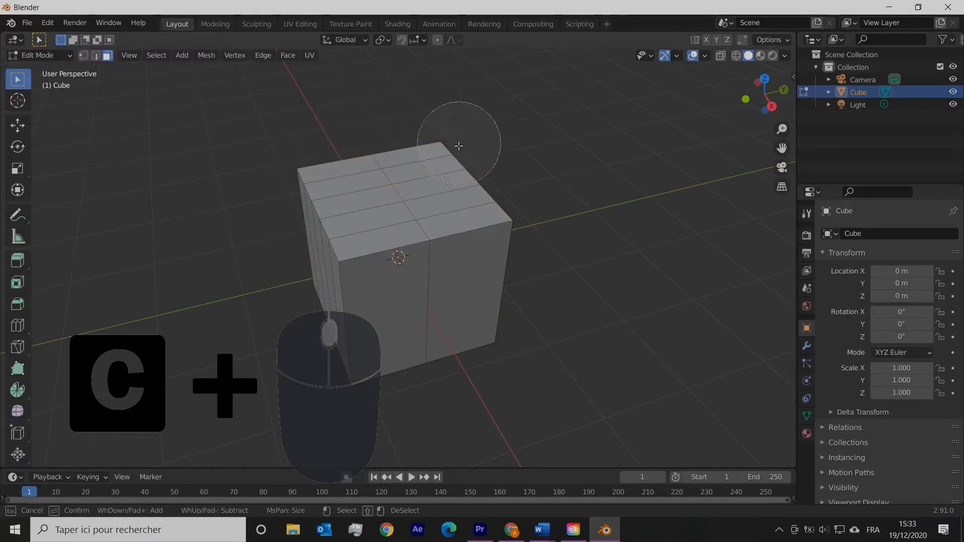
{"action": "key", "text": "Escape"}
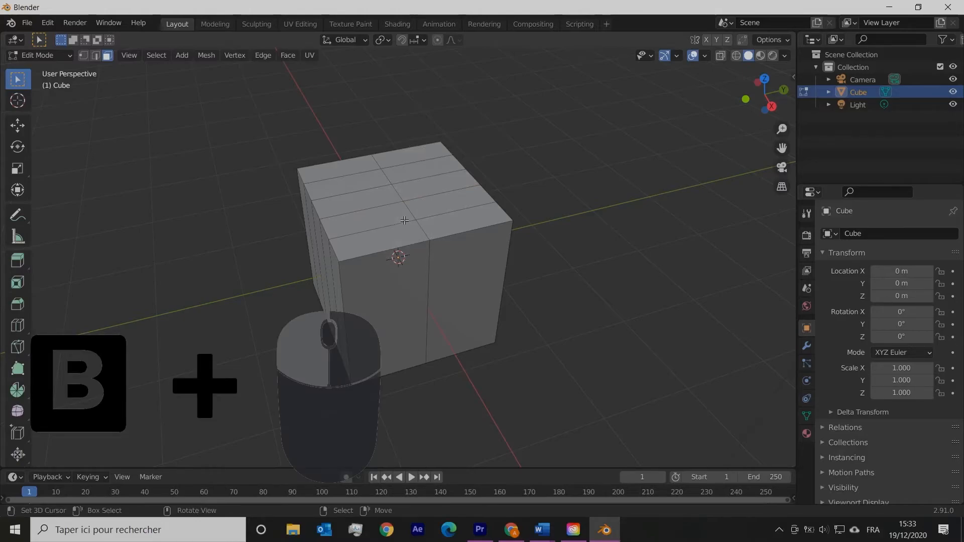
Box-select most of the faces on the cube's top and clear them with a box deselection
{"action": "key", "text": "b"}
{"action": "left_click_drag", "start_coordinate": [327, 174], "coordinate": [375, 212]}
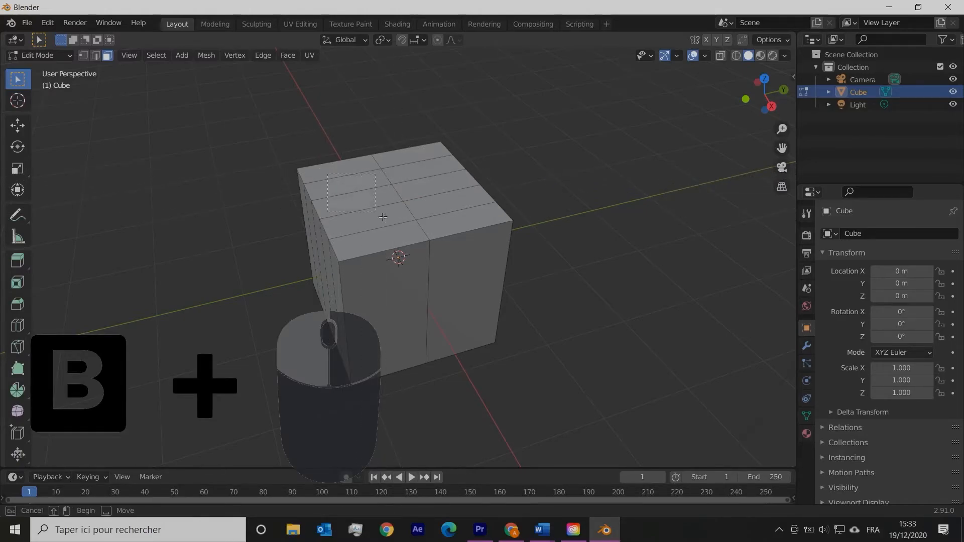
{"action": "left_click_drag", "start_coordinate": [446, 232], "coordinate": [446, 232]}
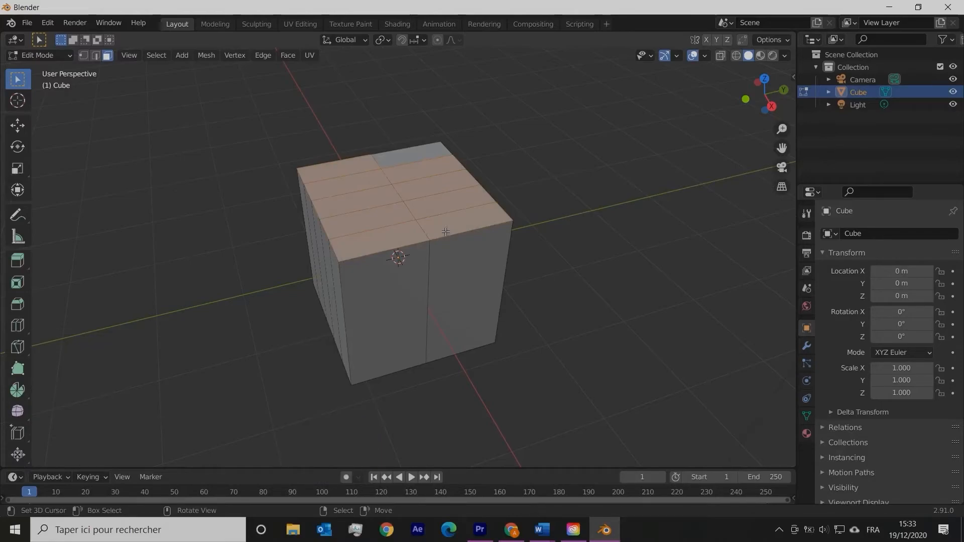
{"action": "key", "text": "b"}
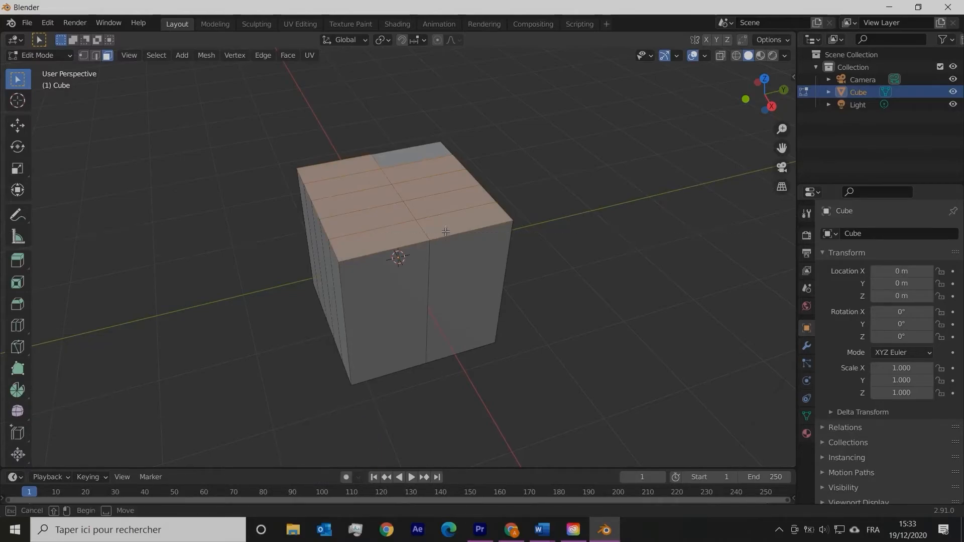
{"action": "middle_click_drag", "start_coordinate": [309, 170], "coordinate": [314, 152]}
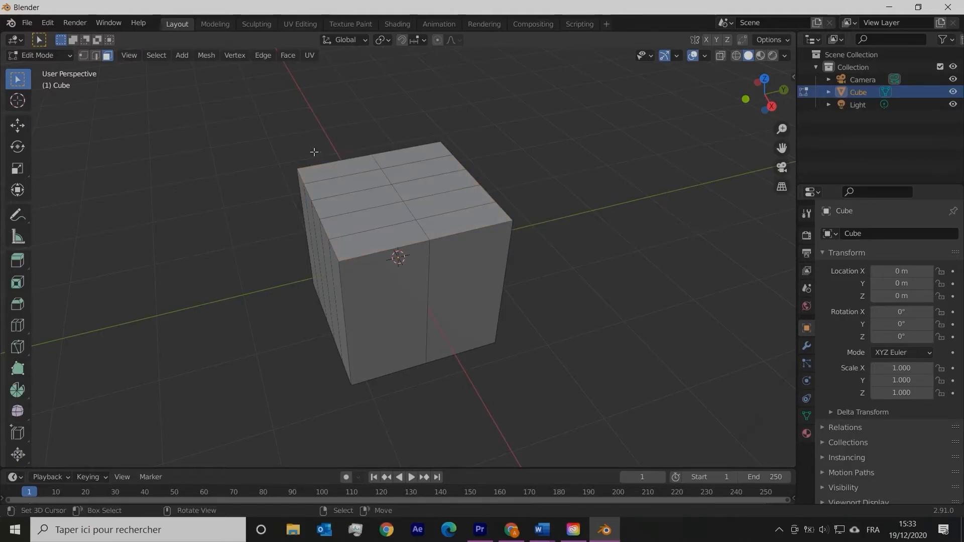
Delete the two adjacent faces at the front corner of the cube's top
{"action": "key", "text": "f"}
{"action": "scroll", "coordinate": [356, 221], "scroll_direction": "up", "scroll_amount": 4}
{"action": "key", "text": "x"}
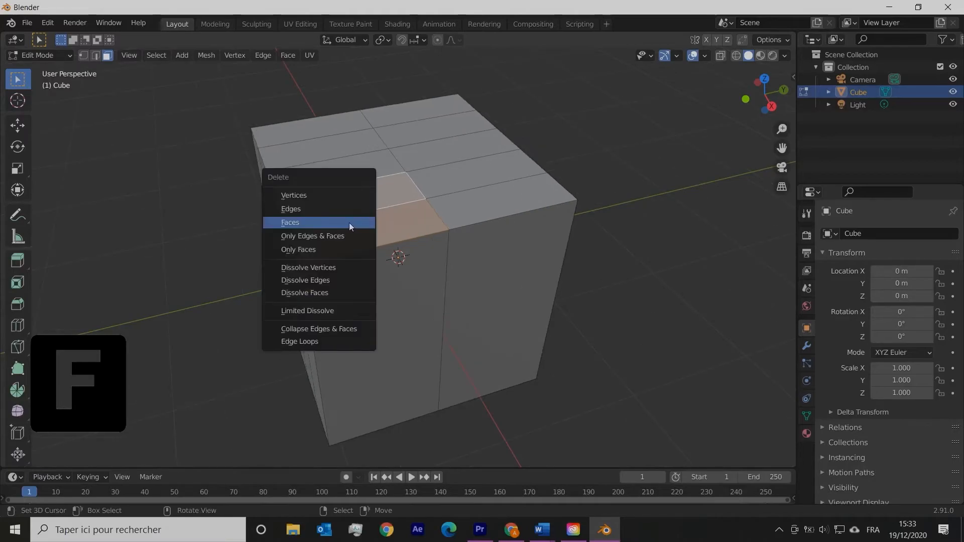
{"action": "left_click", "coordinate": [355, 223]}
{"action": "middle_click_drag", "start_coordinate": [382, 241], "coordinate": [239, 166]}
Switch to edge selection, select the edges around the inner half of the opening and fill it with a face
{"action": "left_click", "coordinate": [95, 55]}
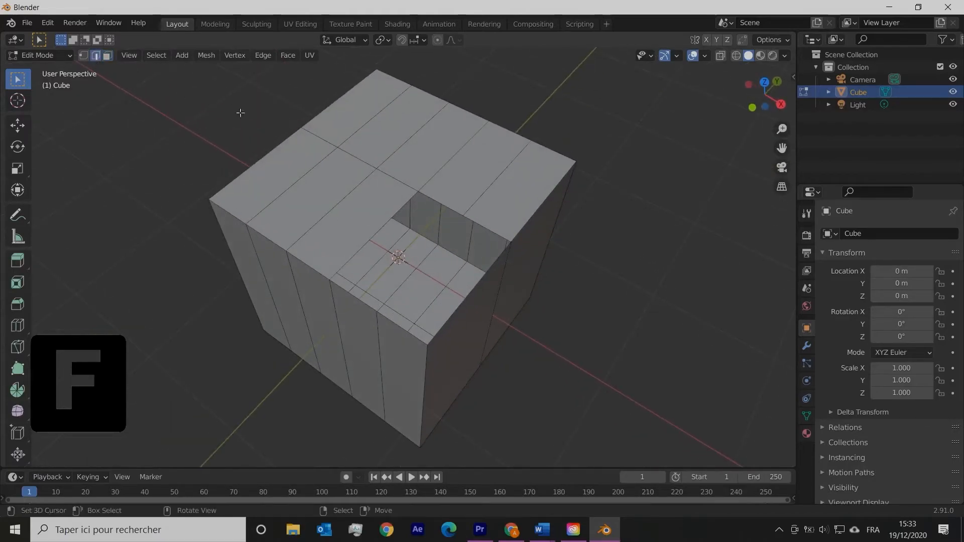
{"action": "scroll", "coordinate": [230, 108], "scroll_direction": "up", "scroll_amount": 4}
{"action": "middle_click_drag", "start_coordinate": [322, 161], "coordinate": [360, 187]}
{"action": "right_click", "coordinate": [298, 160]}
{"action": "middle_click_drag", "start_coordinate": [351, 153], "coordinate": [414, 136]}
{"action": "right_click", "coordinate": [417, 200], "text": "shift"}
{"action": "right_click", "coordinate": [470, 102], "text": "shift"}
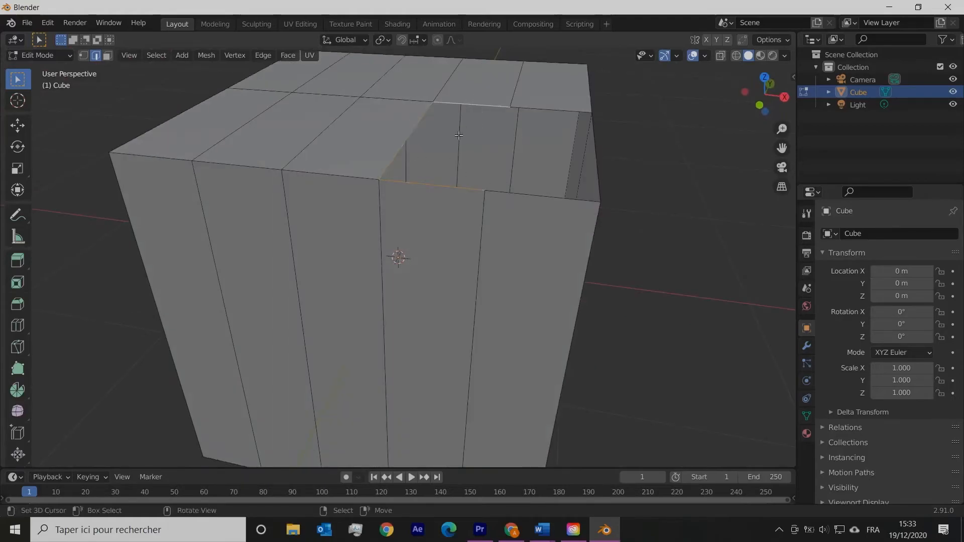
{"action": "key", "text": "f"}
Select the border edges of the remaining gap in the cube's top and fill it with a face
{"action": "right_click", "coordinate": [507, 133]}
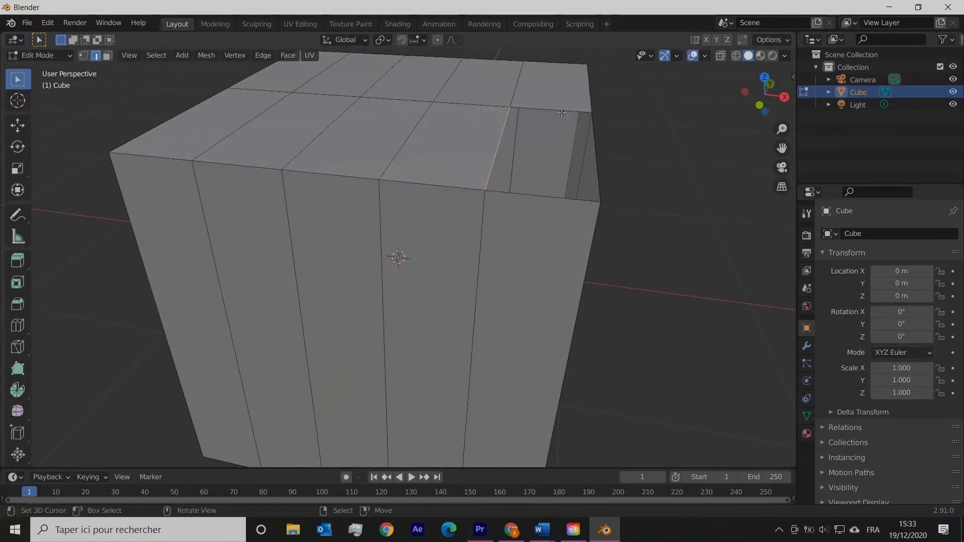
{"action": "right_click", "coordinate": [563, 107], "text": "shift"}
{"action": "middle_click_drag", "start_coordinate": [597, 163], "coordinate": [544, 173]}
{"action": "right_click", "coordinate": [545, 173], "text": "shift"}
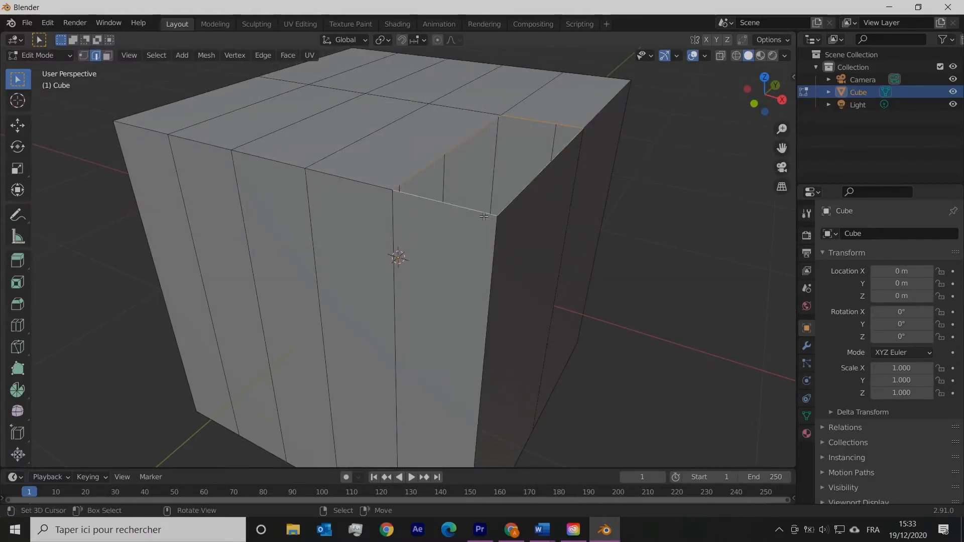
{"action": "key", "text": "f"}
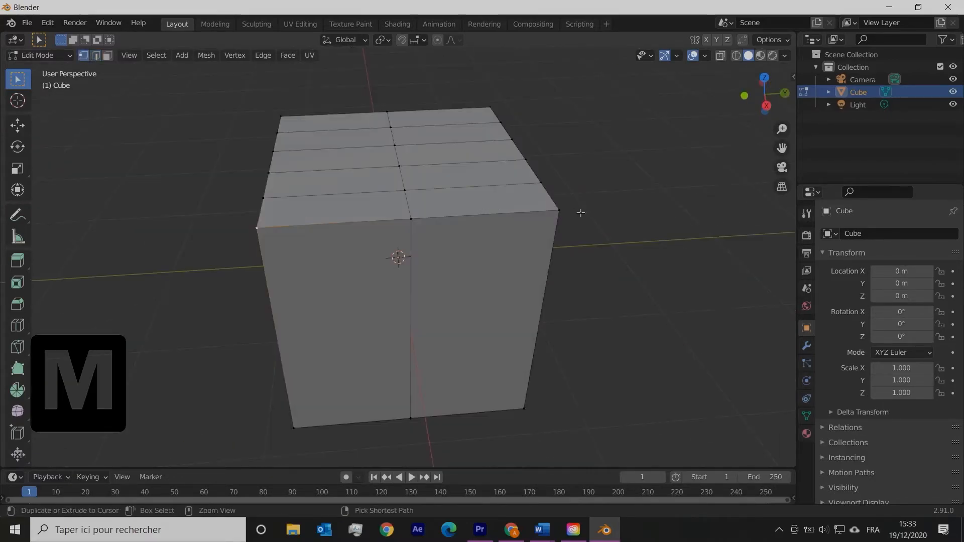
Select the vertices along the cube's front upper edge by shortest path and merge them at the center
{"action": "right_click", "coordinate": [563, 209], "text": "ctrl"}
{"action": "middle_click_drag", "start_coordinate": [504, 240], "coordinate": [481, 237]}
{"action": "key", "text": "m"}
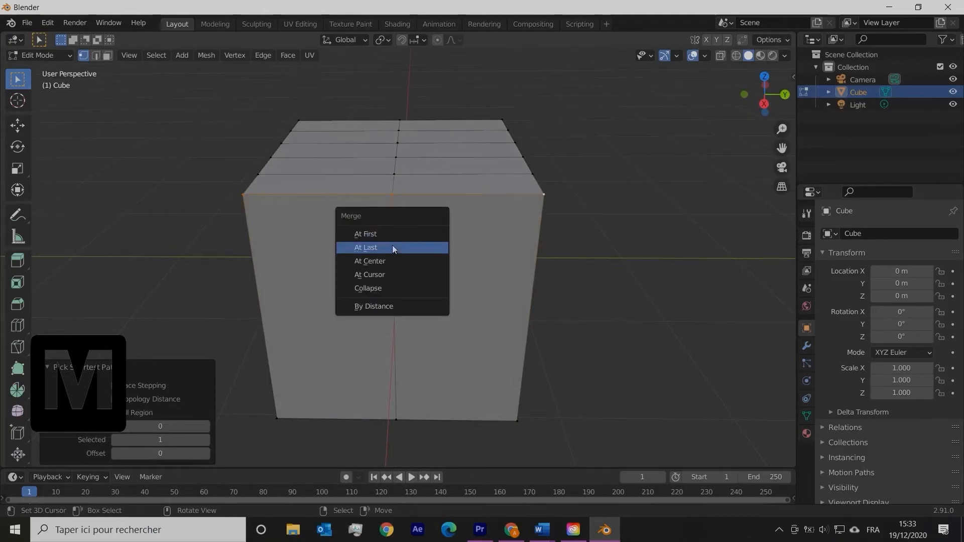
{"action": "left_click", "coordinate": [390, 262]}
{"action": "middle_click_drag", "start_coordinate": [394, 259], "coordinate": [399, 256]}
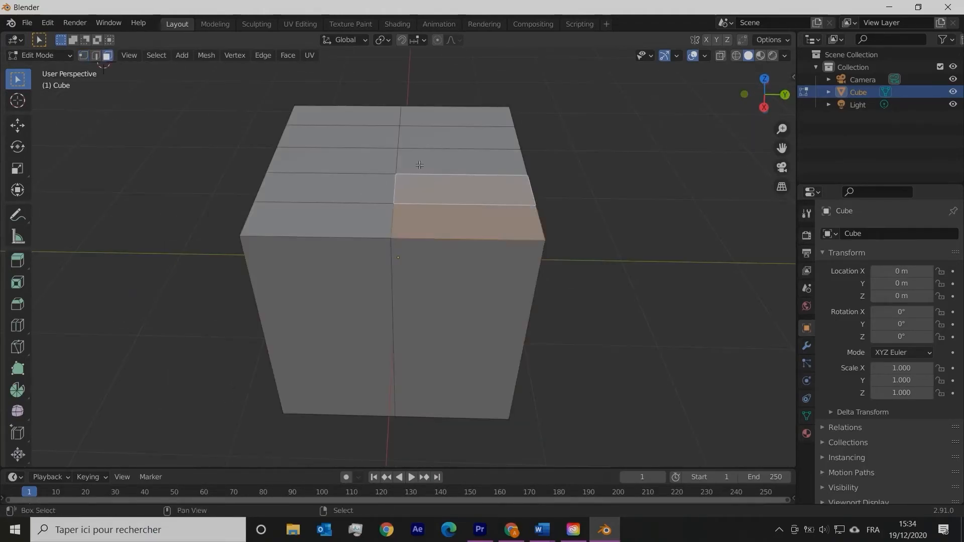
Extend the face selection on the cube's top by shortest path, hide the selected faces and reveal them again
{"action": "right_click", "coordinate": [314, 162], "text": "ctrl"}
{"action": "key", "text": "h"}
{"action": "middle_click_drag", "start_coordinate": [450, 210], "coordinate": [361, 339]}
{"action": "key", "text": "alt+h"}
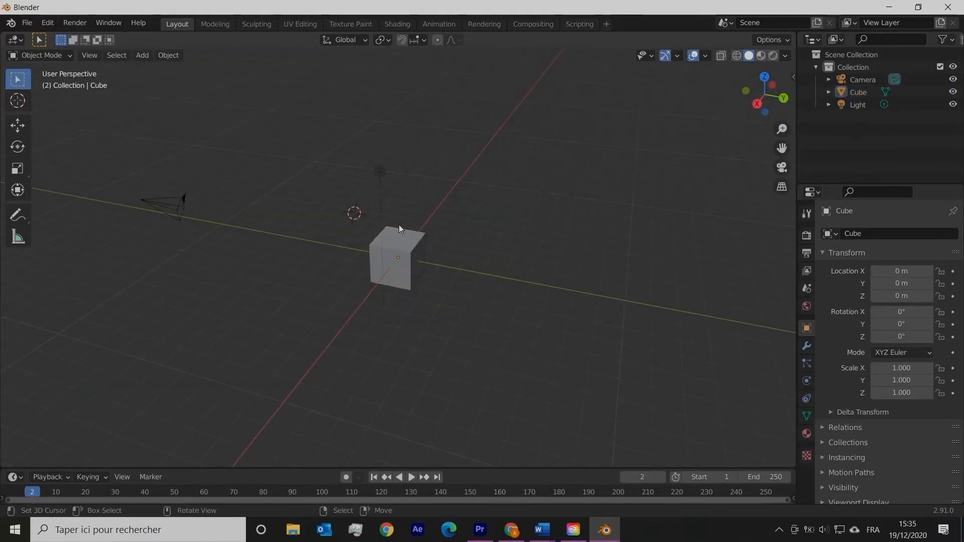
Enter Edit Mode on the cube and practise selecting all of its faces and deselecting them again
{"action": "key", "text": "a"}
{"action": "key", "text": "alt+a"}
{"action": "left_click", "coordinate": [398, 224]}
{"action": "scroll", "coordinate": [408, 245], "scroll_direction": "up", "scroll_amount": 3}
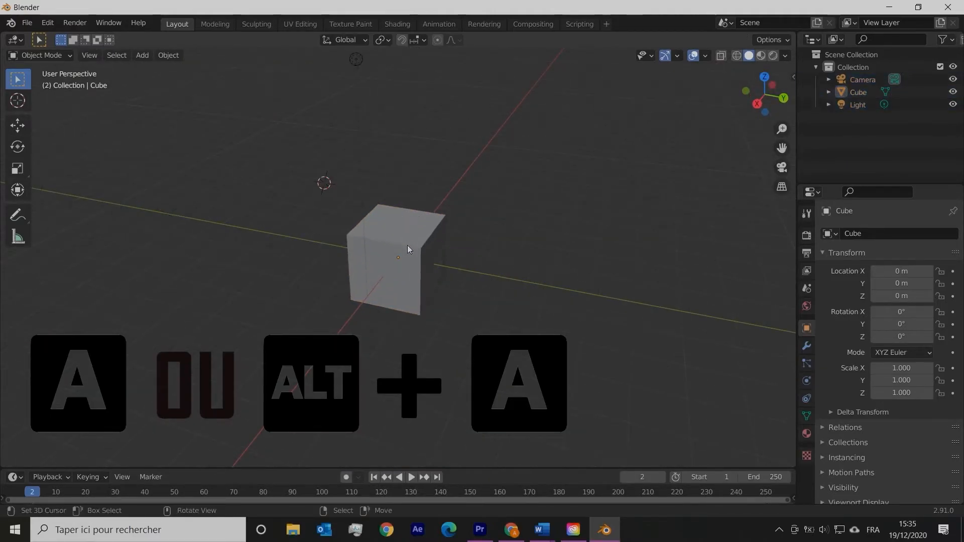
{"action": "key", "text": "Tab"}
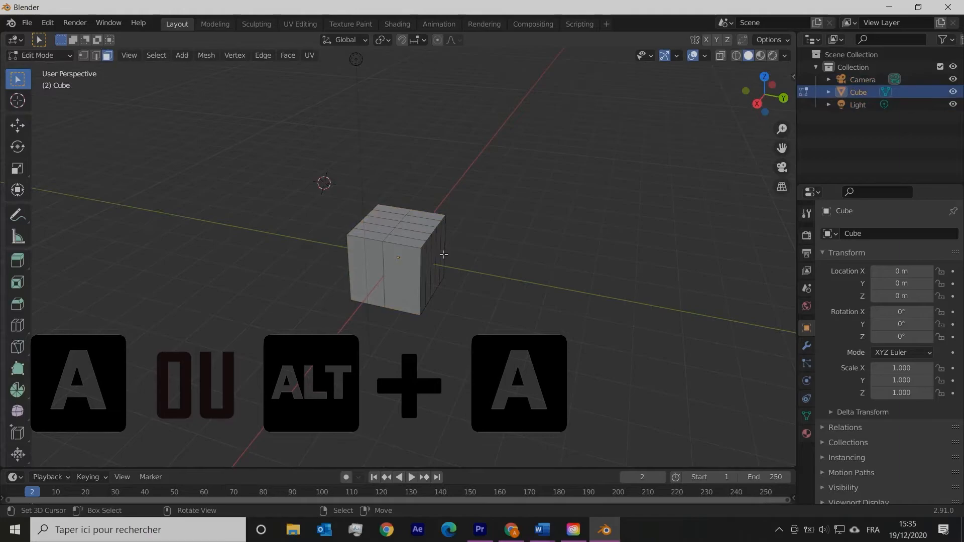
{"action": "key", "text": "a"}
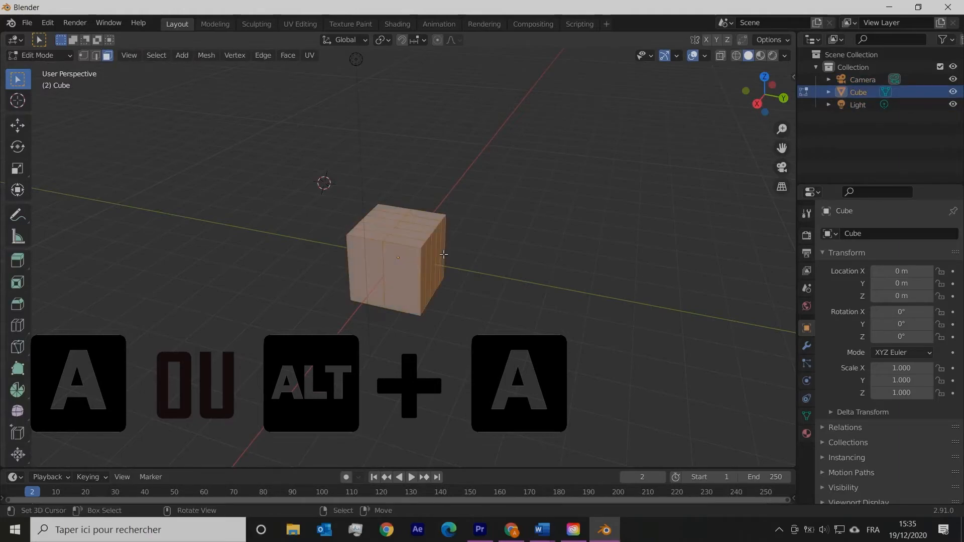
{"action": "key", "text": "alt+a"}
{"action": "key", "text": "a"}
{"action": "middle_click_drag", "start_coordinate": [438, 267], "coordinate": [382, 289]}
{"action": "key", "text": "alt+a"}
{"action": "key", "text": "a"}
{"action": "key", "text": "alt+a"}
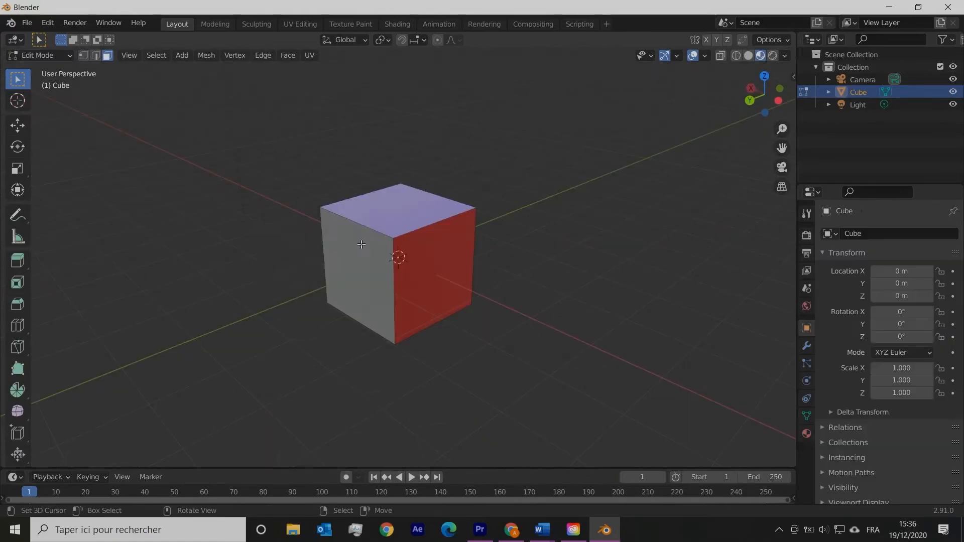
Separate the cube's selected faces into their own object using the Selection option
{"action": "key", "text": "shift+d"}
{"action": "key", "text": "shift+d"}
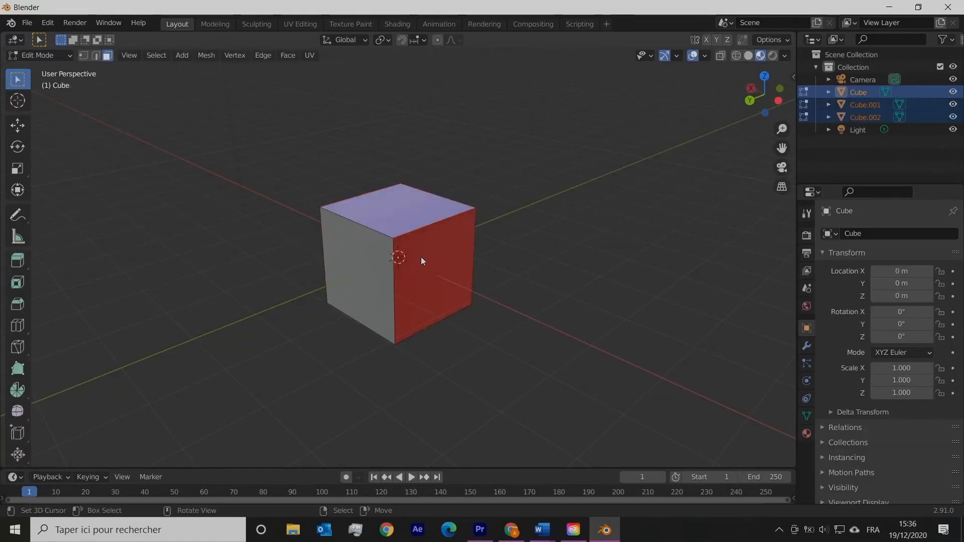
{"action": "middle_click_drag", "start_coordinate": [423, 257], "coordinate": [468, 290]}
{"action": "key", "text": "p"}
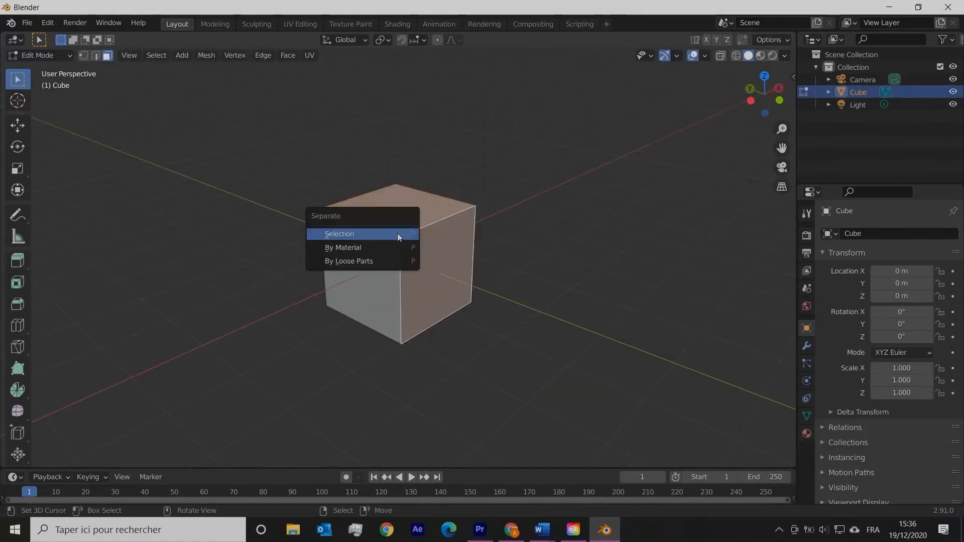
{"action": "left_click", "coordinate": [398, 233]}
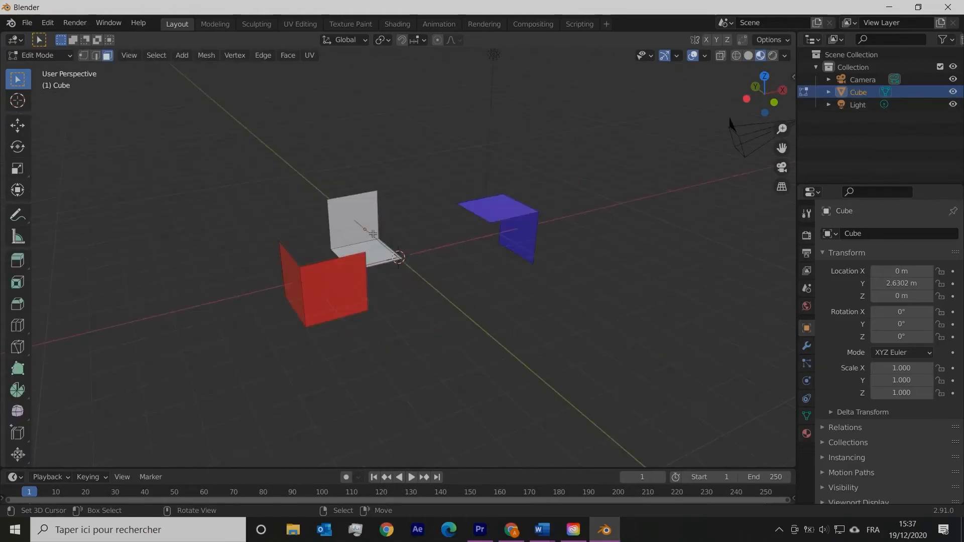
Separate the coloured mesh by loose parts and return to Object Mode to select the resulting pieces individually
{"action": "key", "text": "p"}
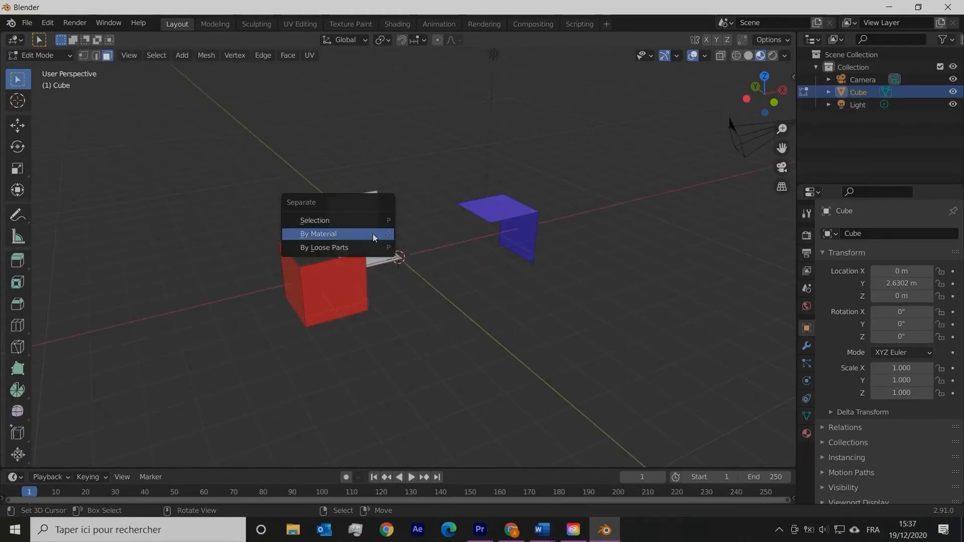
{"action": "left_click", "coordinate": [314, 247]}
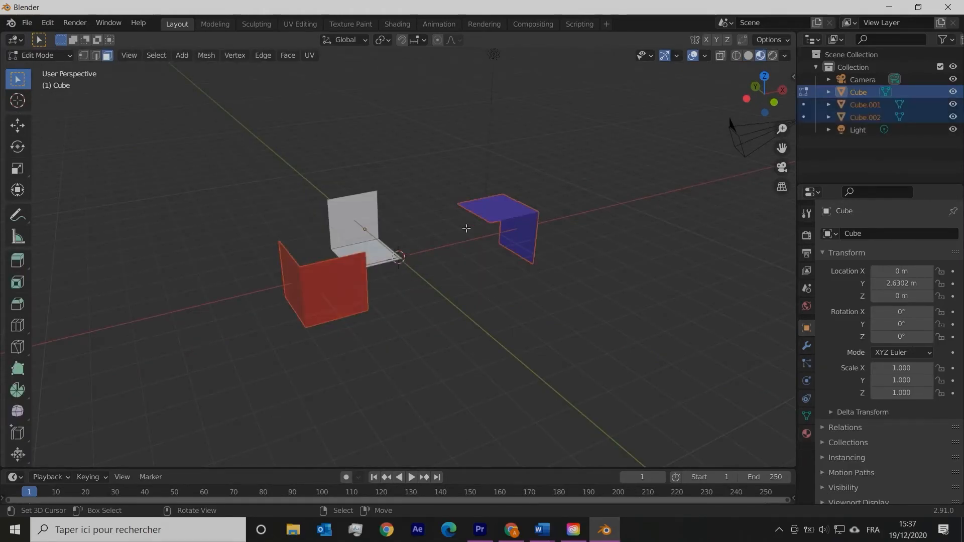
{"action": "key", "text": "Tab"}
{"action": "right_click", "coordinate": [507, 221]}
{"action": "right_click", "coordinate": [359, 214]}
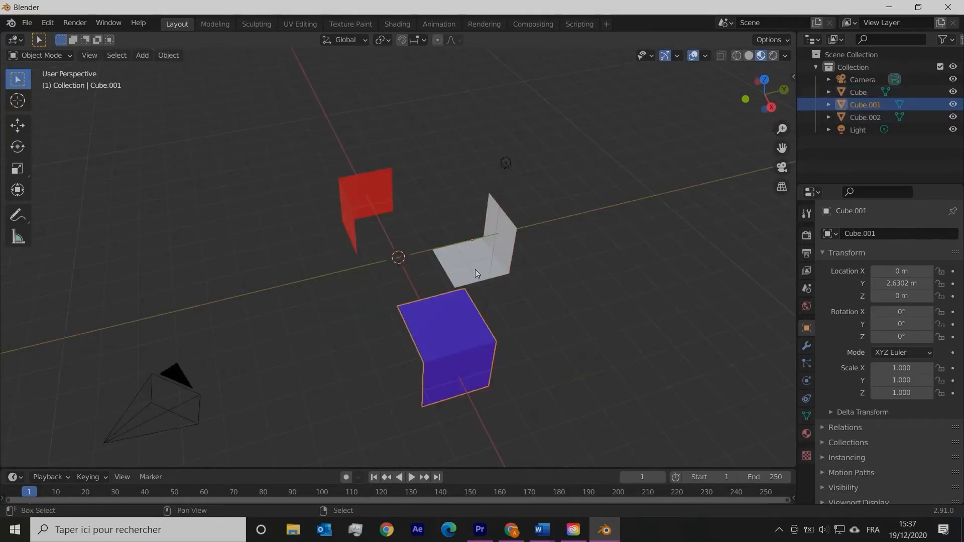
Add the white and red pieces to the blue piece's selection and join all three into one object
{"action": "right_click", "coordinate": [476, 267], "text": "shift"}
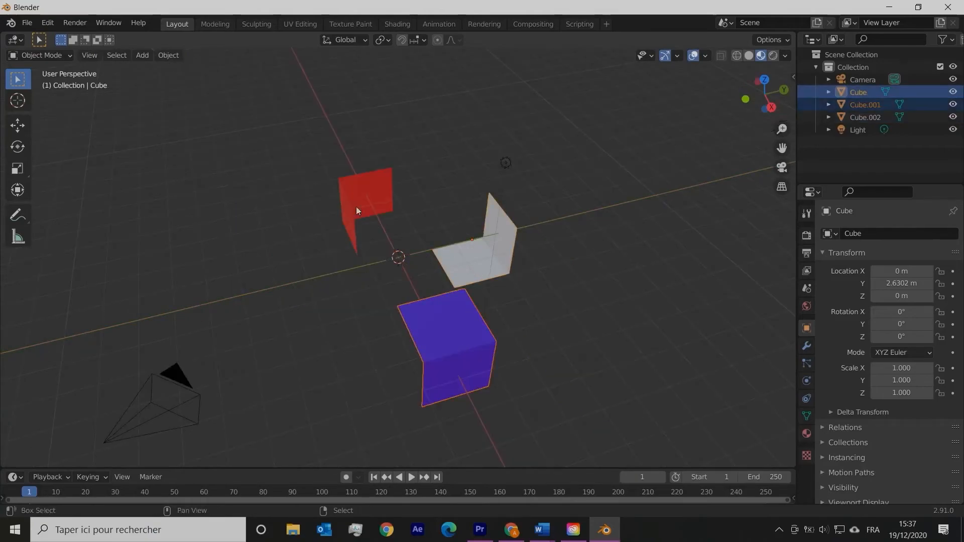
{"action": "right_click", "coordinate": [351, 196], "text": "shift"}
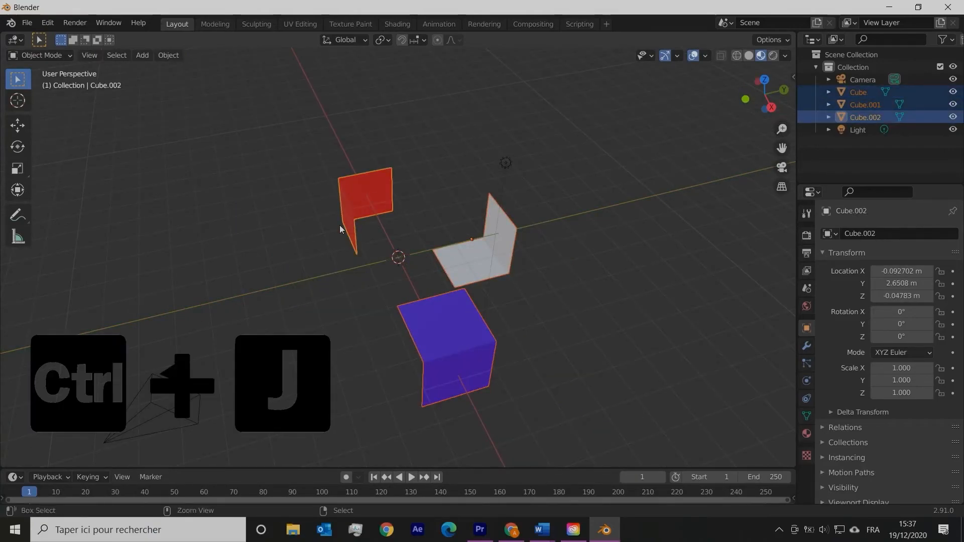
{"action": "key", "text": "ctrl+j"}
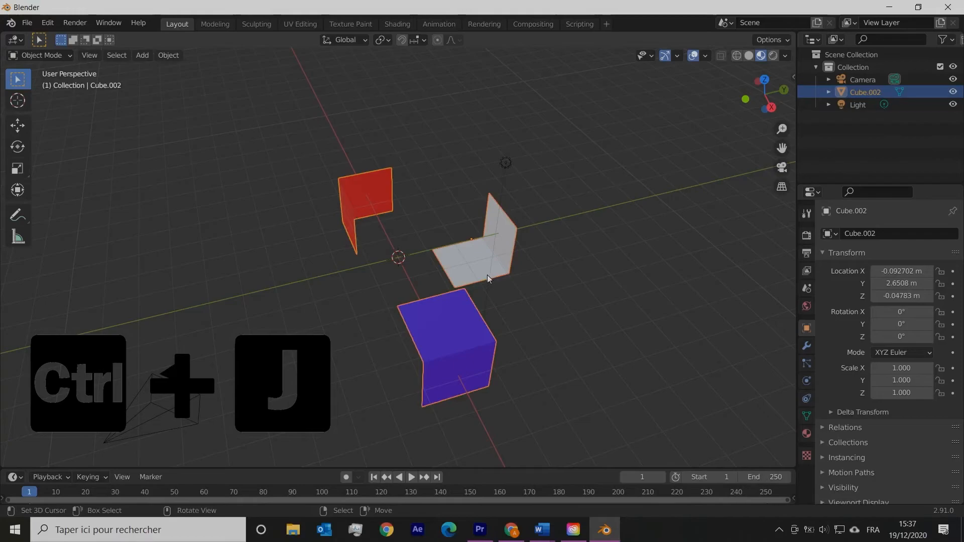
Select all of the joined object's geometry in Edit Mode
{"action": "key", "text": "Tab"}
{"action": "key", "text": "a"}
{"action": "middle_click_drag", "start_coordinate": [367, 304], "coordinate": [517, 262]}
{"action": "key", "text": "Tab"}
{"action": "middle_click_drag", "start_coordinate": [392, 251], "coordinate": [406, 290]}
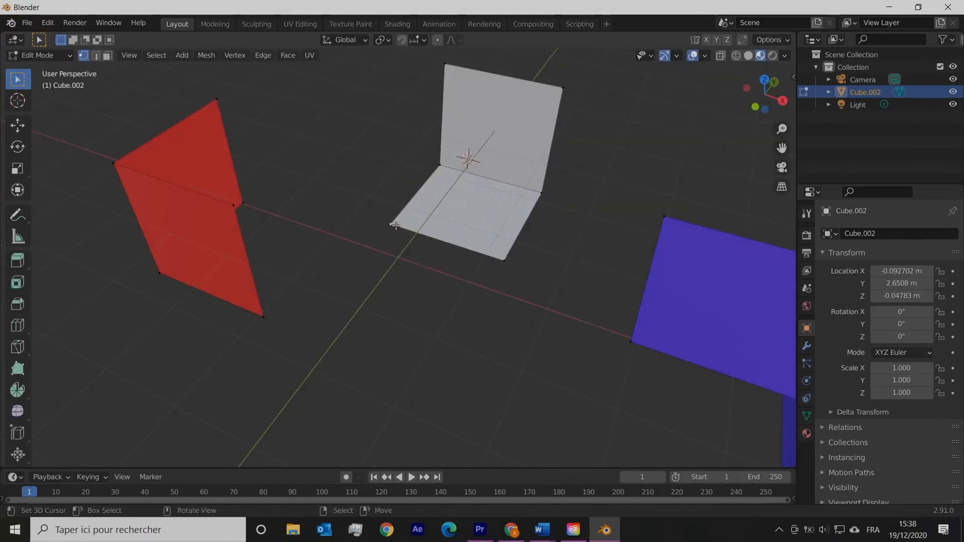
Snap the 3D cursor to the white piece's near corner vertex and snap the selection to the cursor with Keep Offset
{"action": "key", "text": "shift+s"}
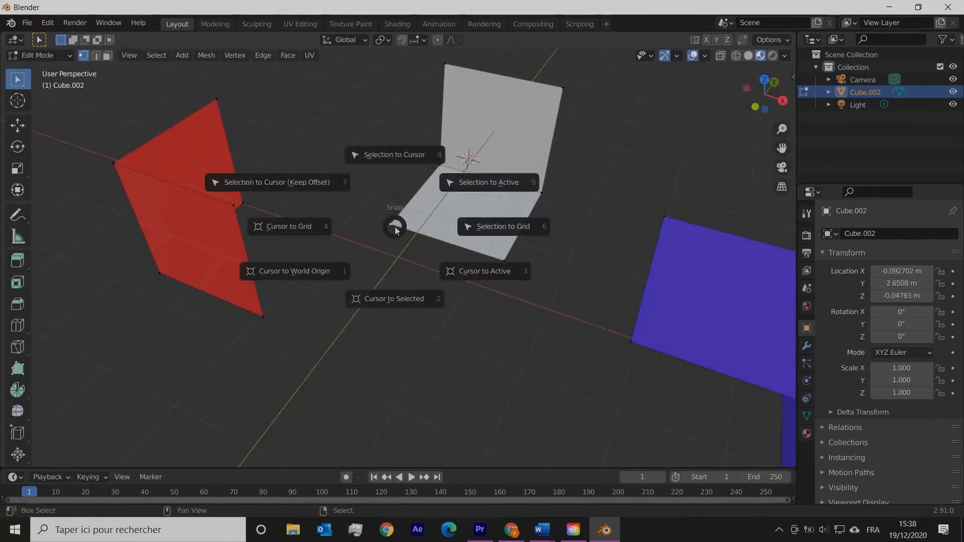
{"action": "left_click", "coordinate": [378, 301]}
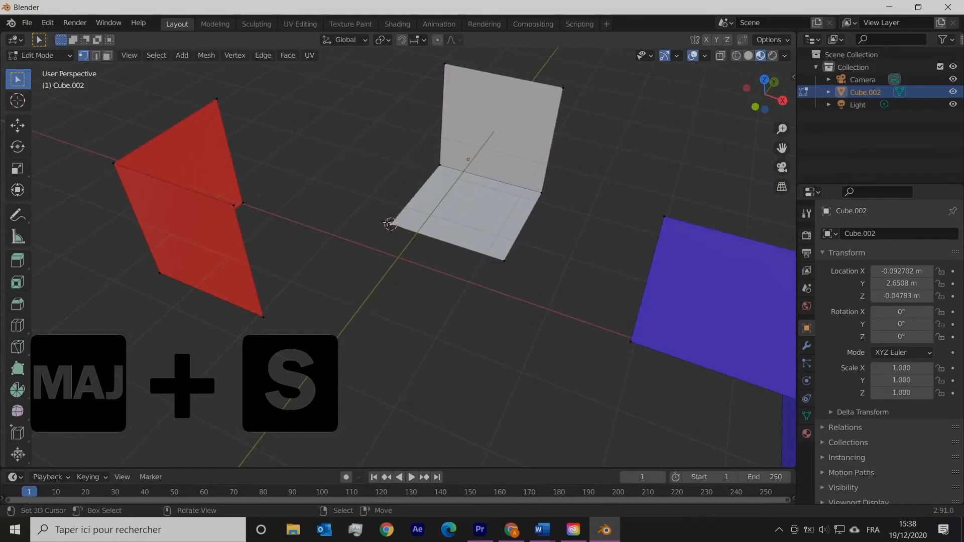
{"action": "middle_click_drag", "start_coordinate": [236, 204], "coordinate": [226, 266]}
{"action": "key", "text": "shift+s"}
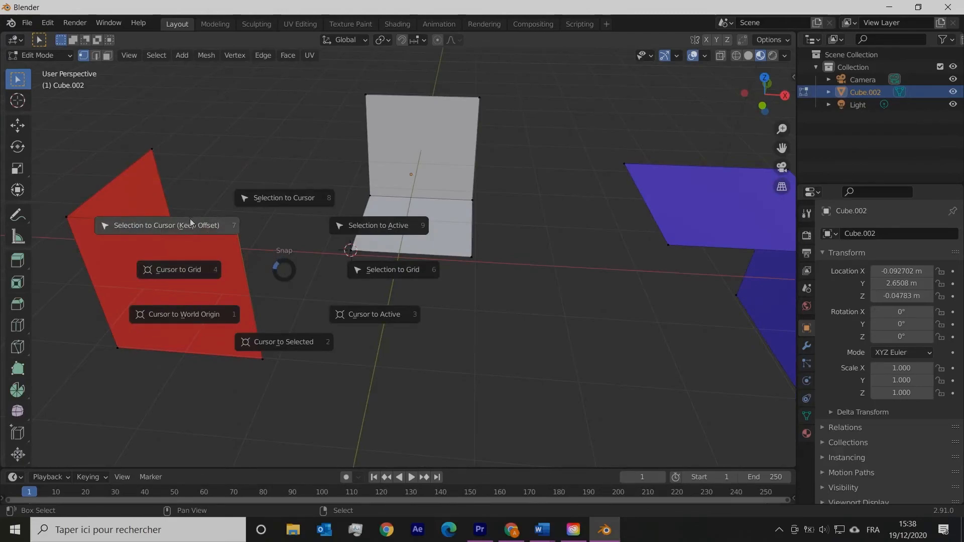
{"action": "left_click", "coordinate": [202, 224]}
Snap the 3D cursor to the middle of the red wall's outer edge and snap the selected red geometry to it with Keep Offset
{"action": "middle_click_drag", "start_coordinate": [366, 280], "coordinate": [398, 200]}
{"action": "key", "text": "shift+s"}
{"action": "left_click", "coordinate": [368, 263]}
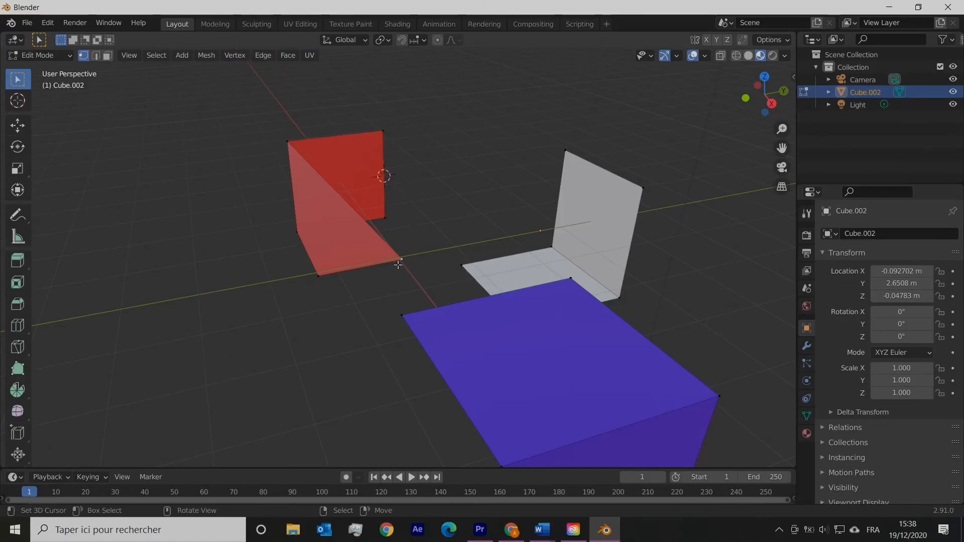
{"action": "key", "text": "shift+s"}
{"action": "left_click", "coordinate": [284, 231]}
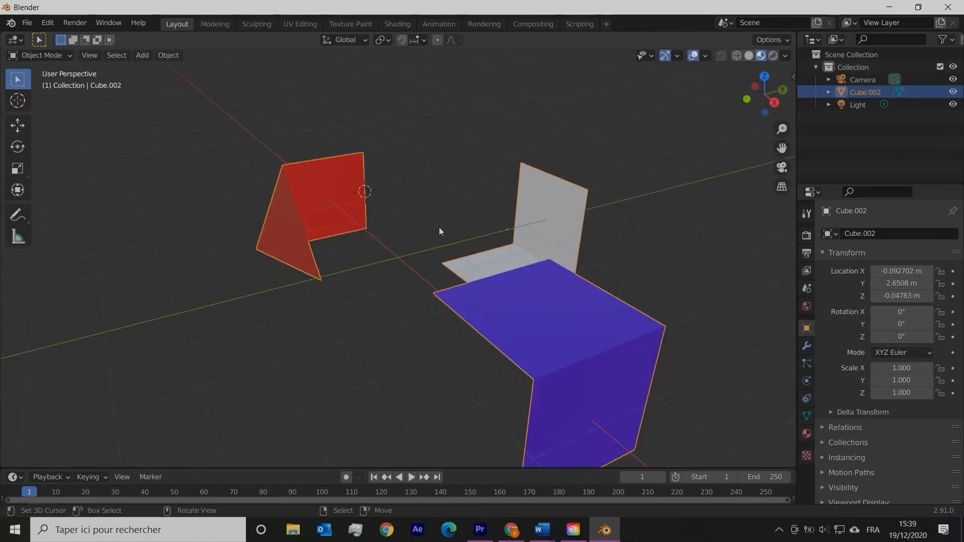
Render the scene as a still image and as an animation, closing the render window after each
{"action": "key", "text": "F12"}
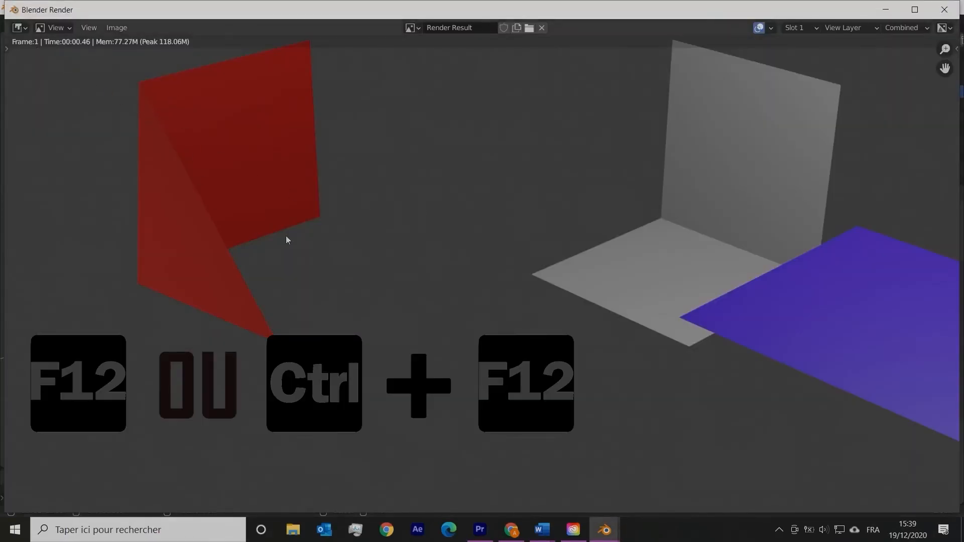
{"action": "scroll", "coordinate": [525, 251], "scroll_direction": "down", "scroll_amount": 3}
{"action": "key", "text": "Escape"}
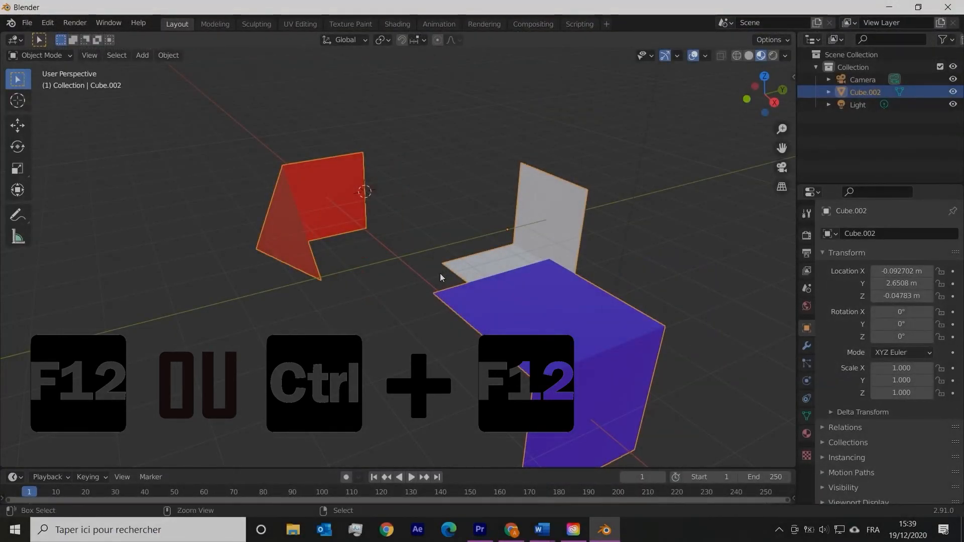
{"action": "key", "text": "F12"}
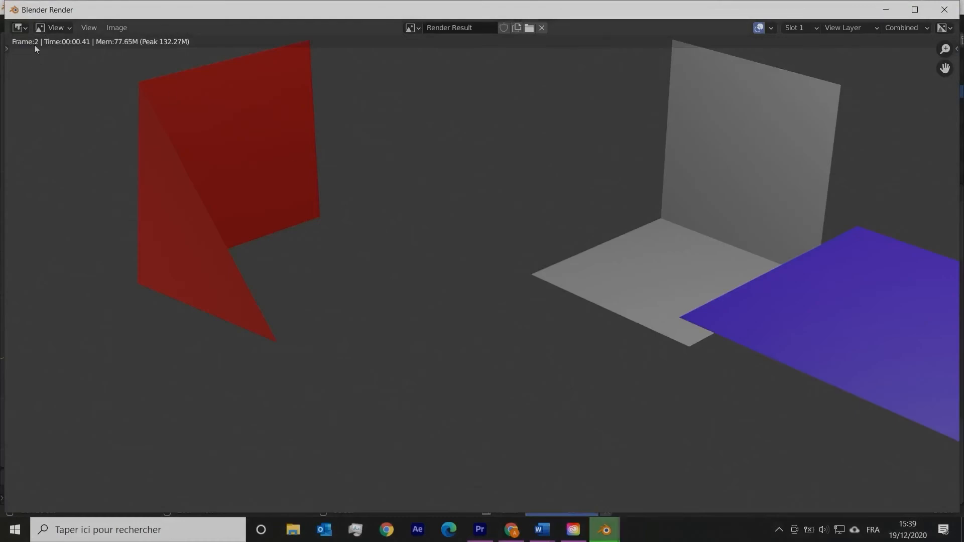
{"action": "key", "text": "Escape"}
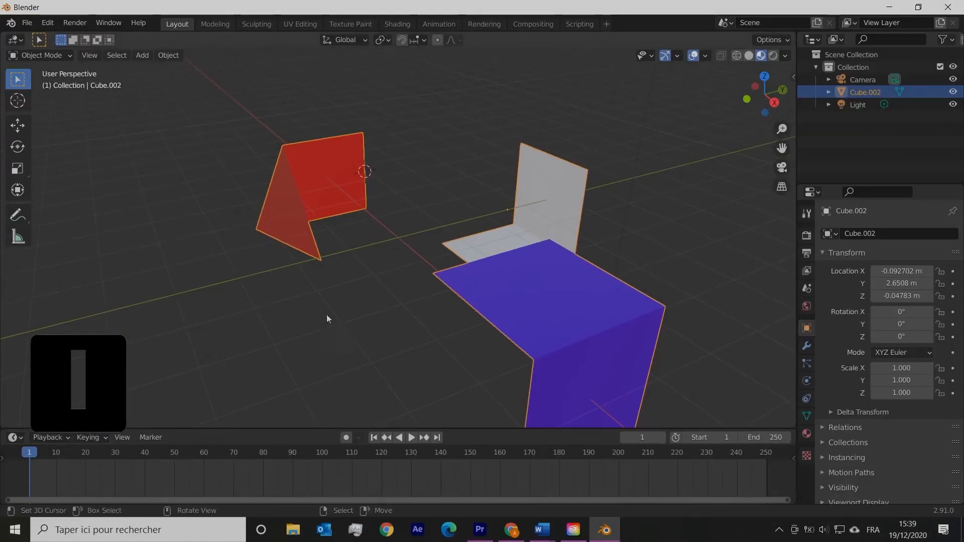
Animate the joined object with location keyframes at frames 1 and 20, moving it along Y to about 6.51 m at frame 20
{"action": "key", "text": "i"}
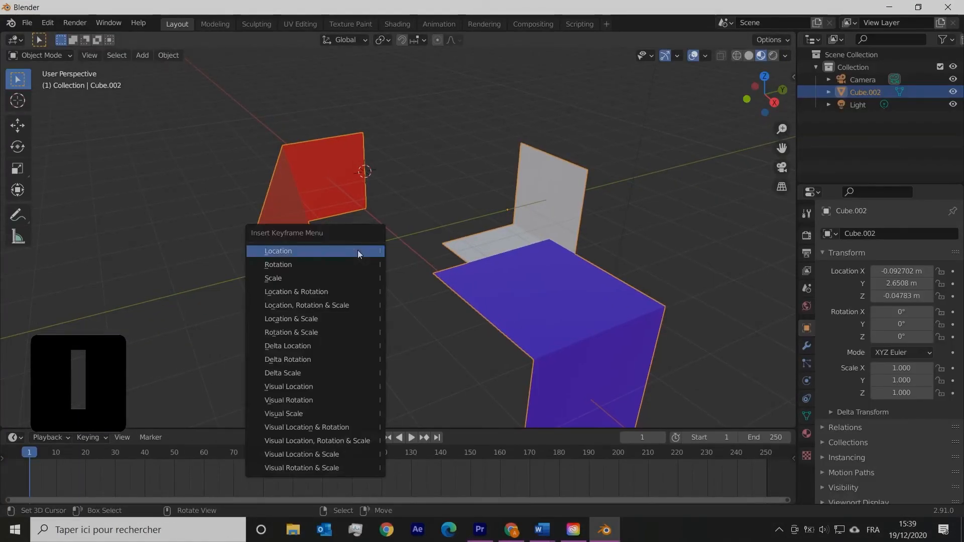
{"action": "left_click", "coordinate": [273, 249]}
{"action": "left_click", "coordinate": [83, 456]}
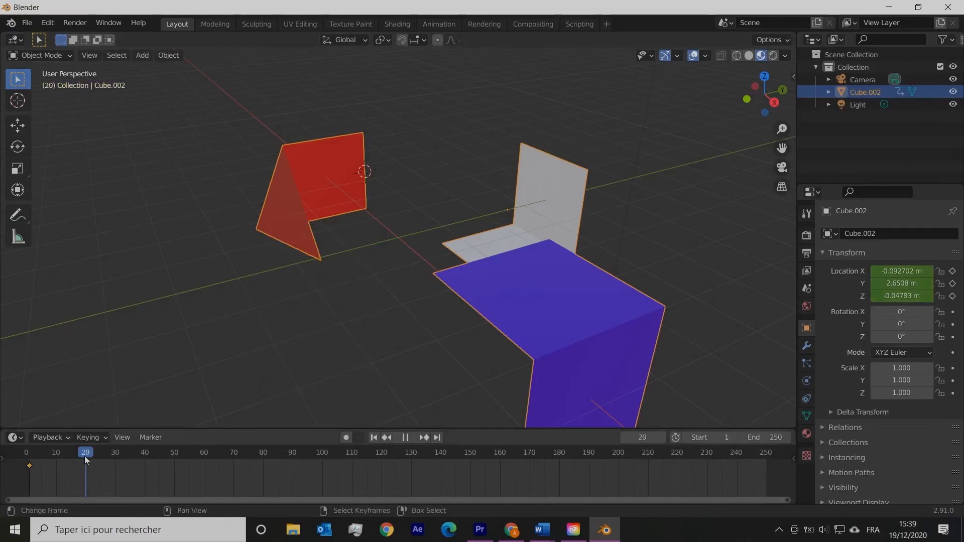
{"action": "key", "text": "g"}
{"action": "key", "text": "y"}
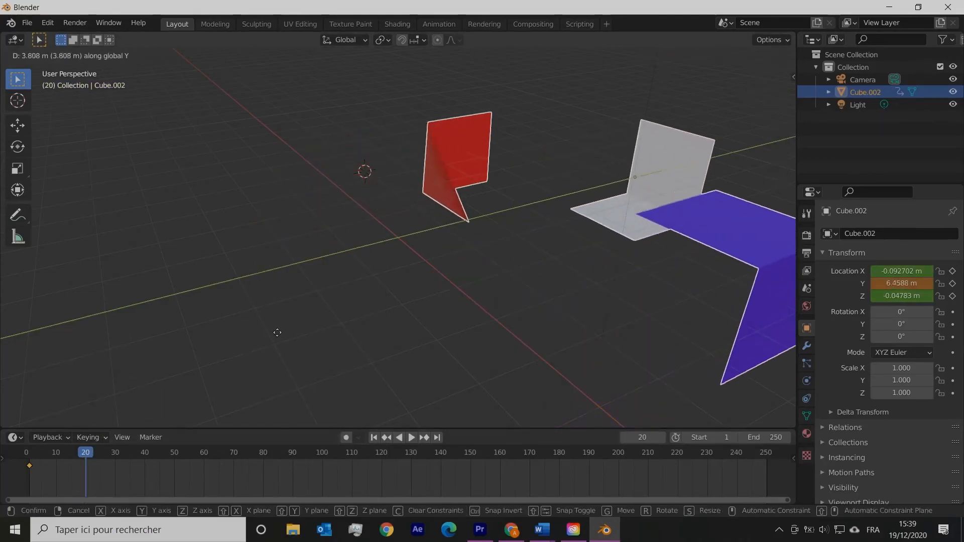
{"action": "left_click", "coordinate": [307, 262]}
{"action": "key", "text": "i"}
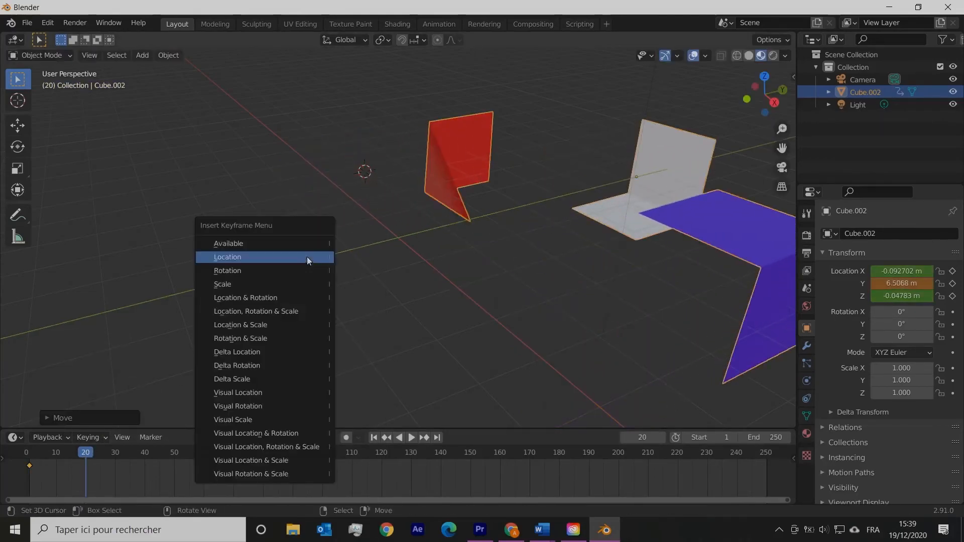
{"action": "left_click", "coordinate": [245, 256]}
Return to frame 1 and play back the object's movement animation
{"action": "key", "text": "shift+Left"}
{"action": "middle_click_drag", "start_coordinate": [395, 337], "coordinate": [281, 340]}
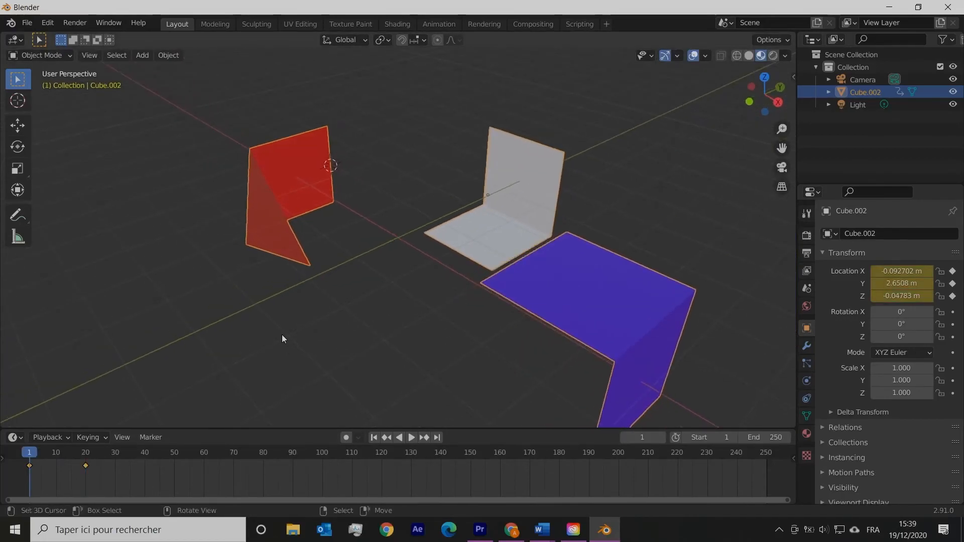
{"action": "key", "text": "space"}
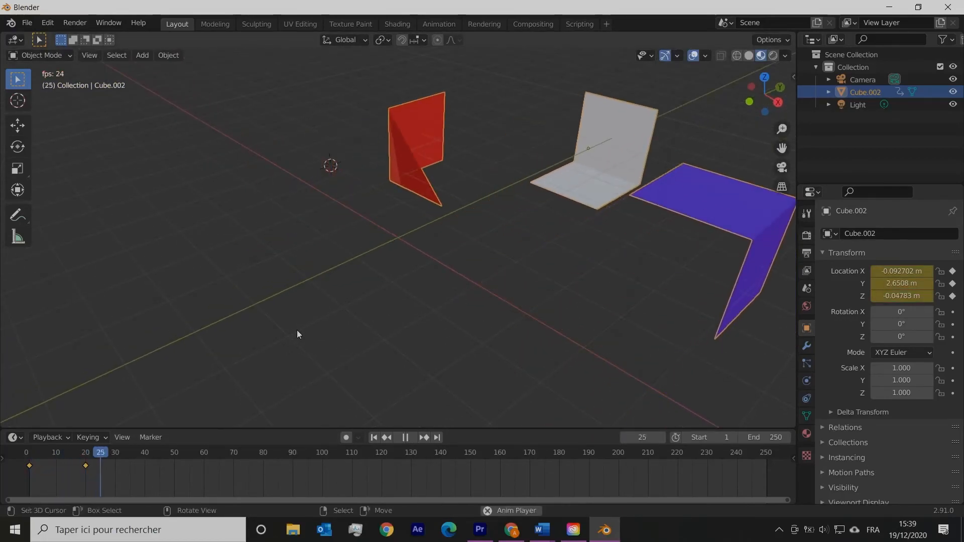